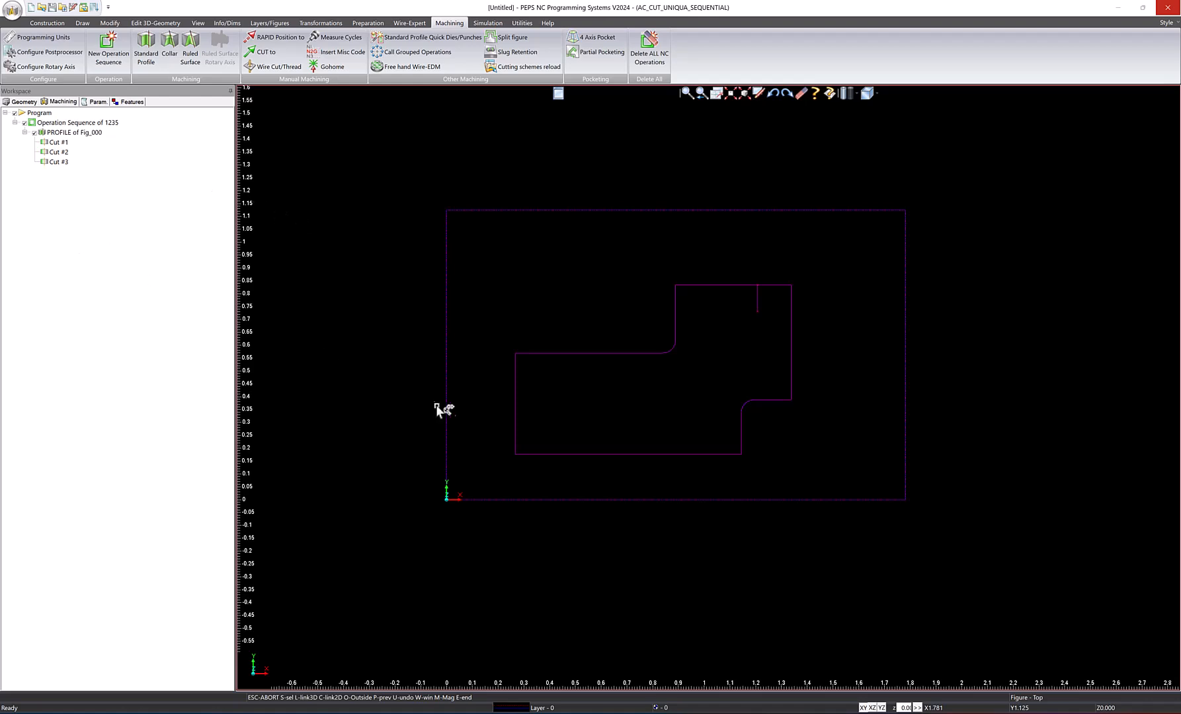
Remove the wire-frame NC display of the existing profile cuts so that only the base geometry is left.
scroll(561, 402, up, 1)
middle_drag(561, 401, 744, 417)
scroll(747, 416, up, 2)
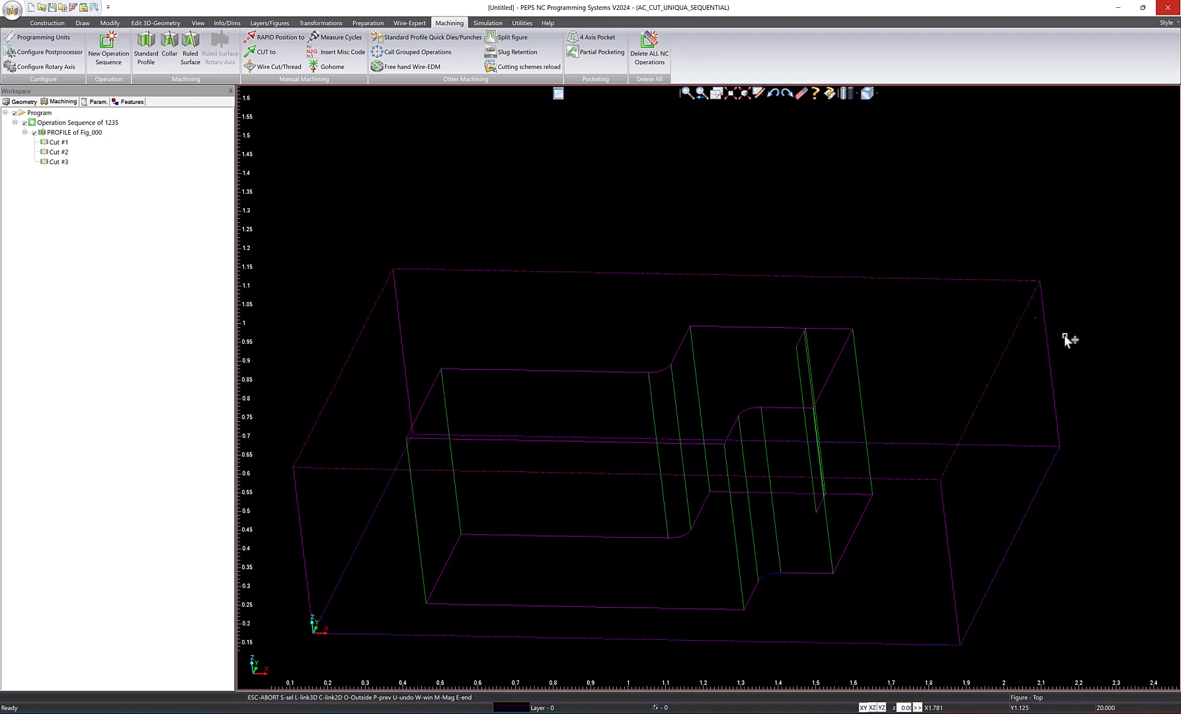
middle_drag(654, 408, 628, 363)
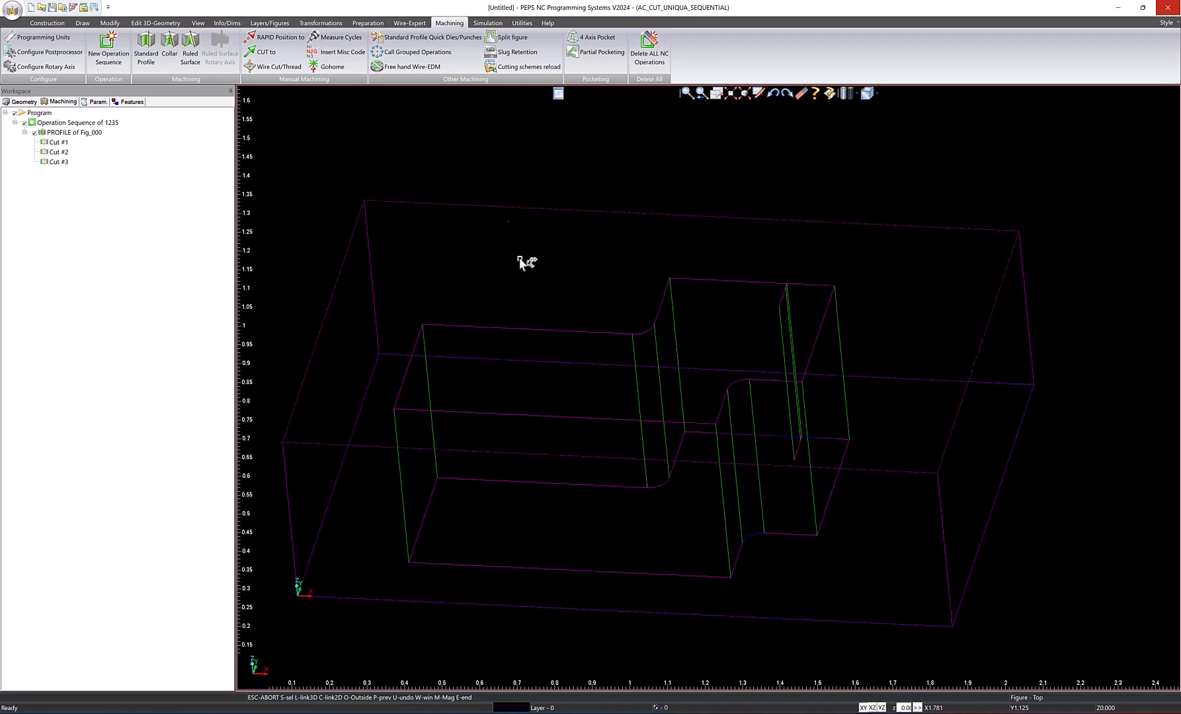
click(496, 24)
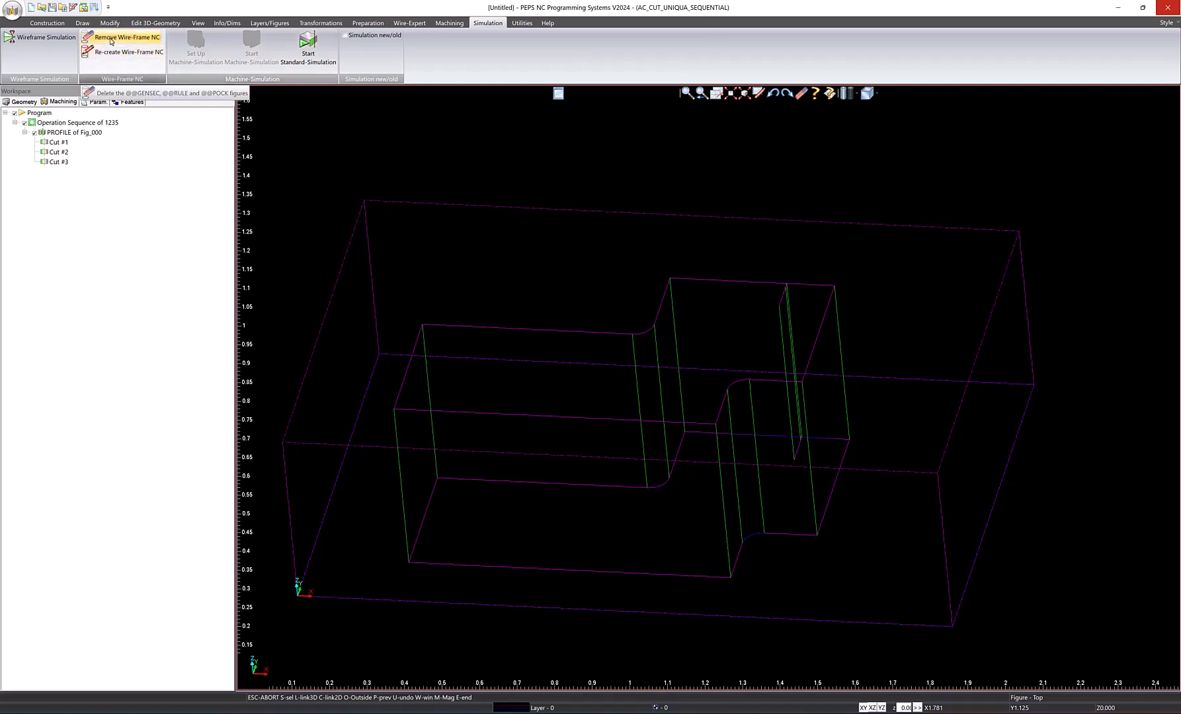
click(110, 41)
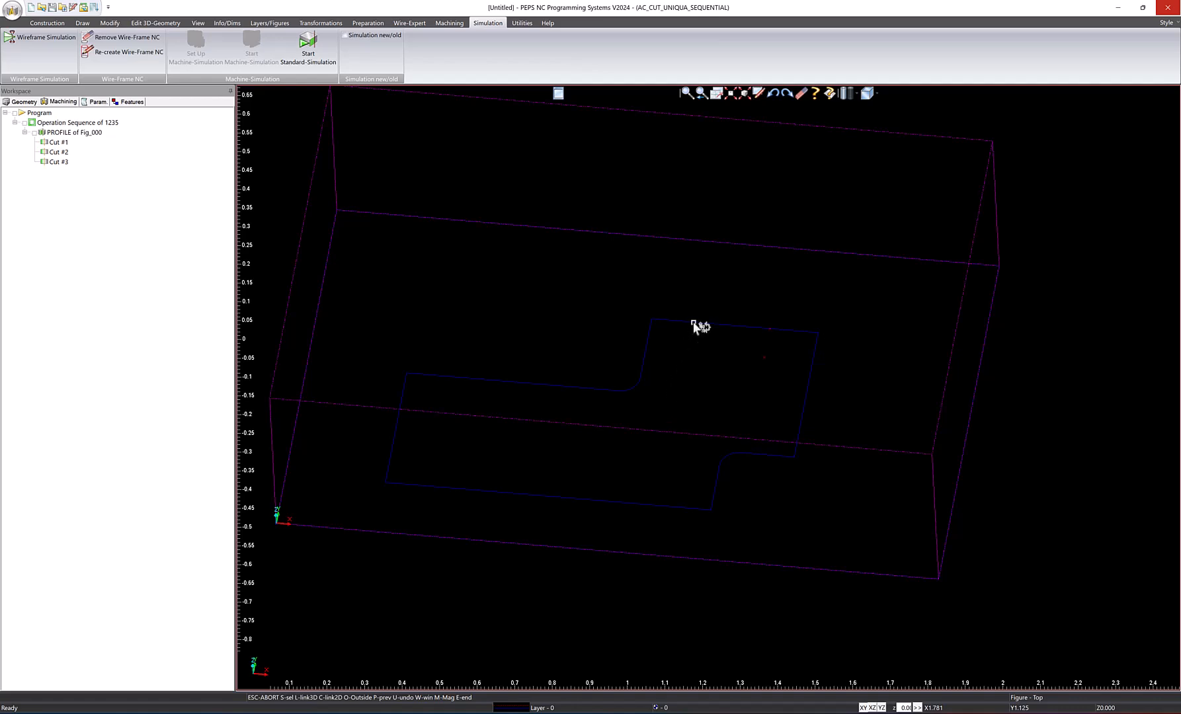
Switch to the top view and open the stepped profile Fig_000 for figure editing.
click(871, 93)
click(886, 110)
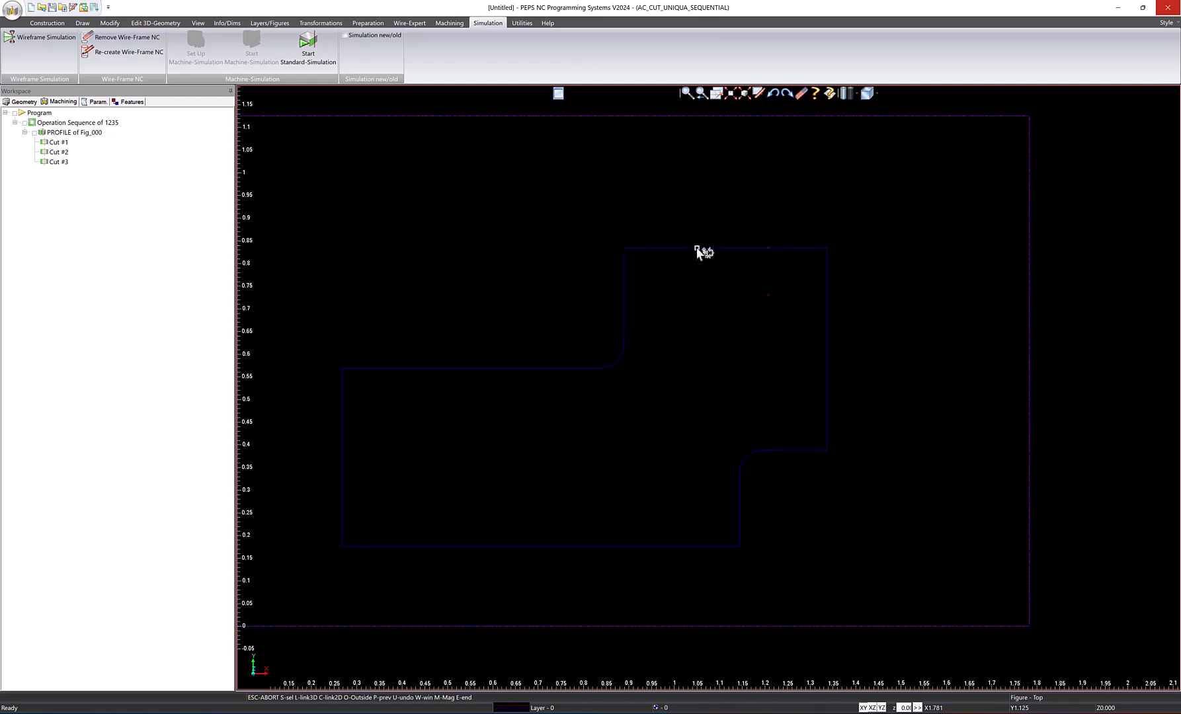
double_click(696, 248)
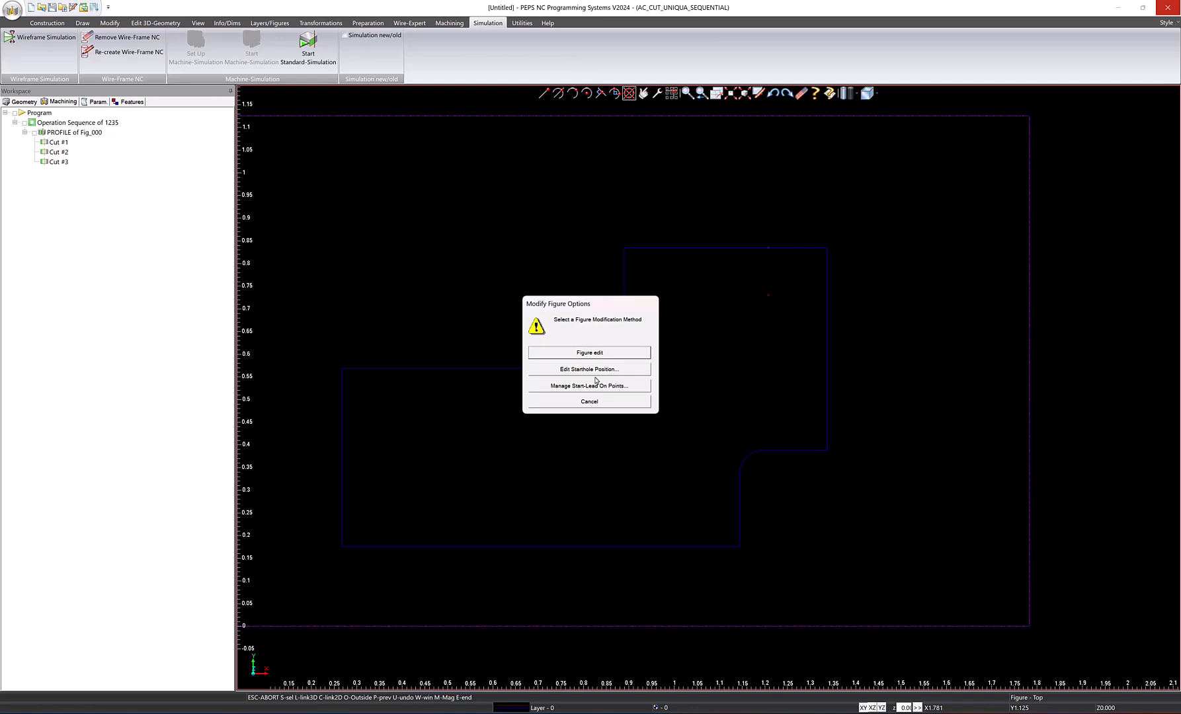
click(586, 354)
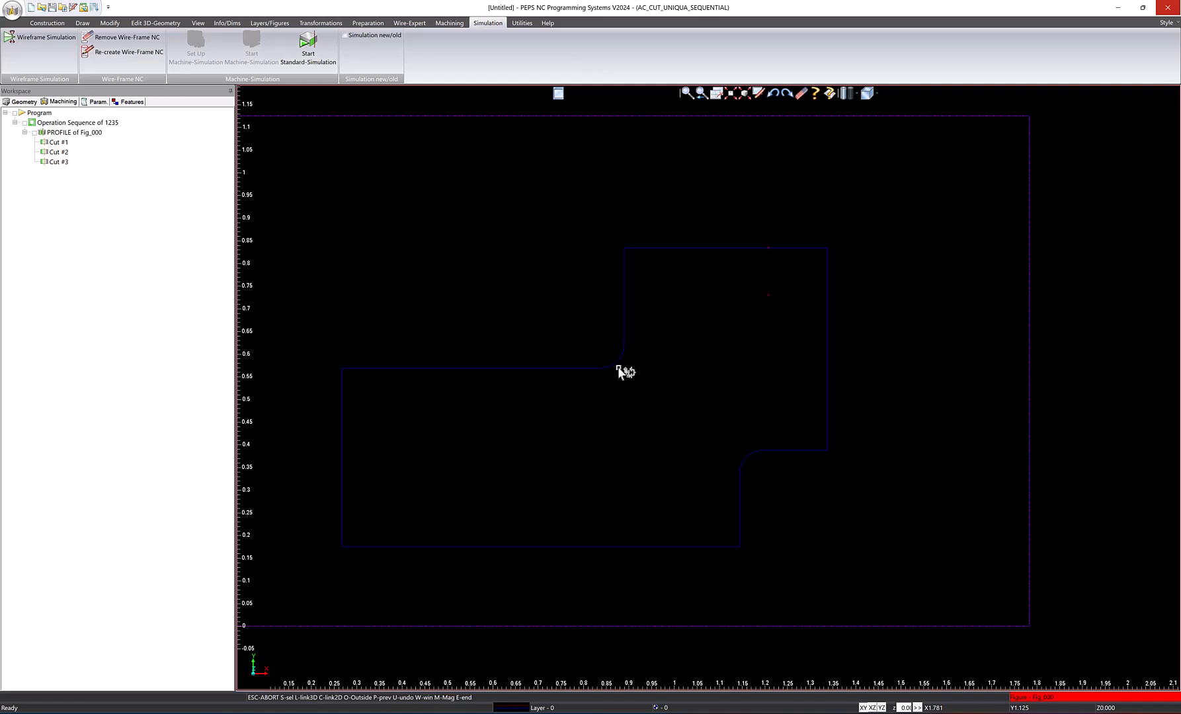
Blend the six outer corners of the stepped profile with a radius of 0.025.
click(109, 24)
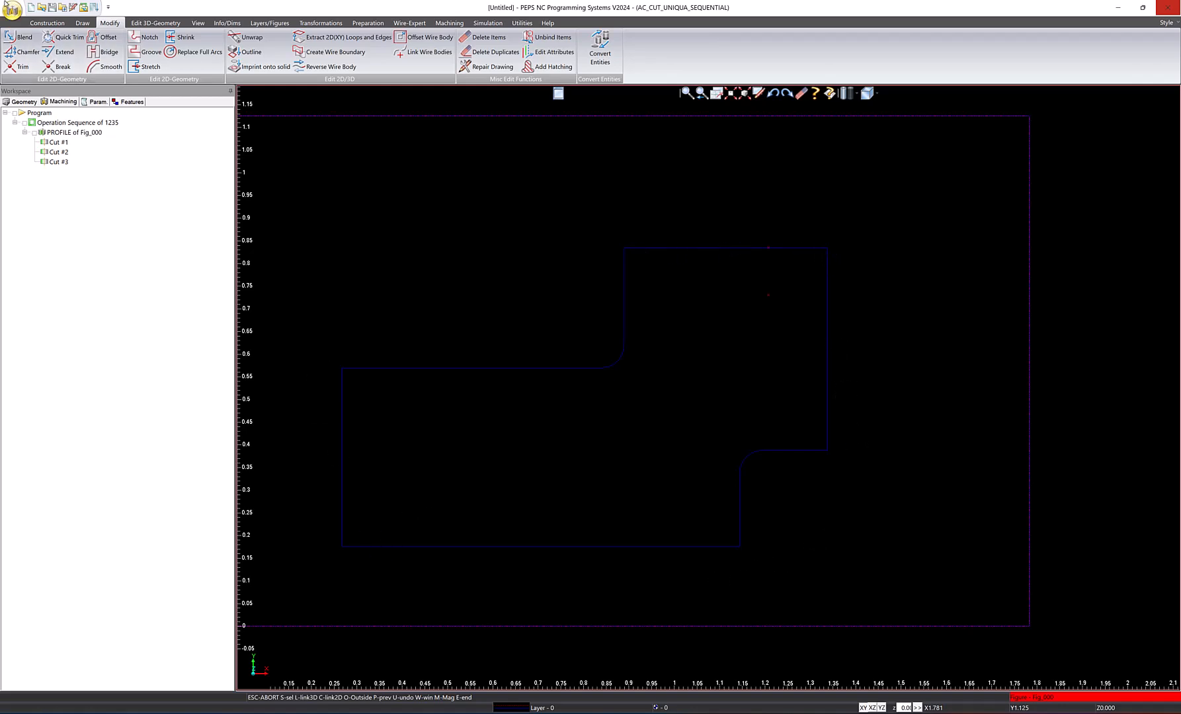
click(19, 38)
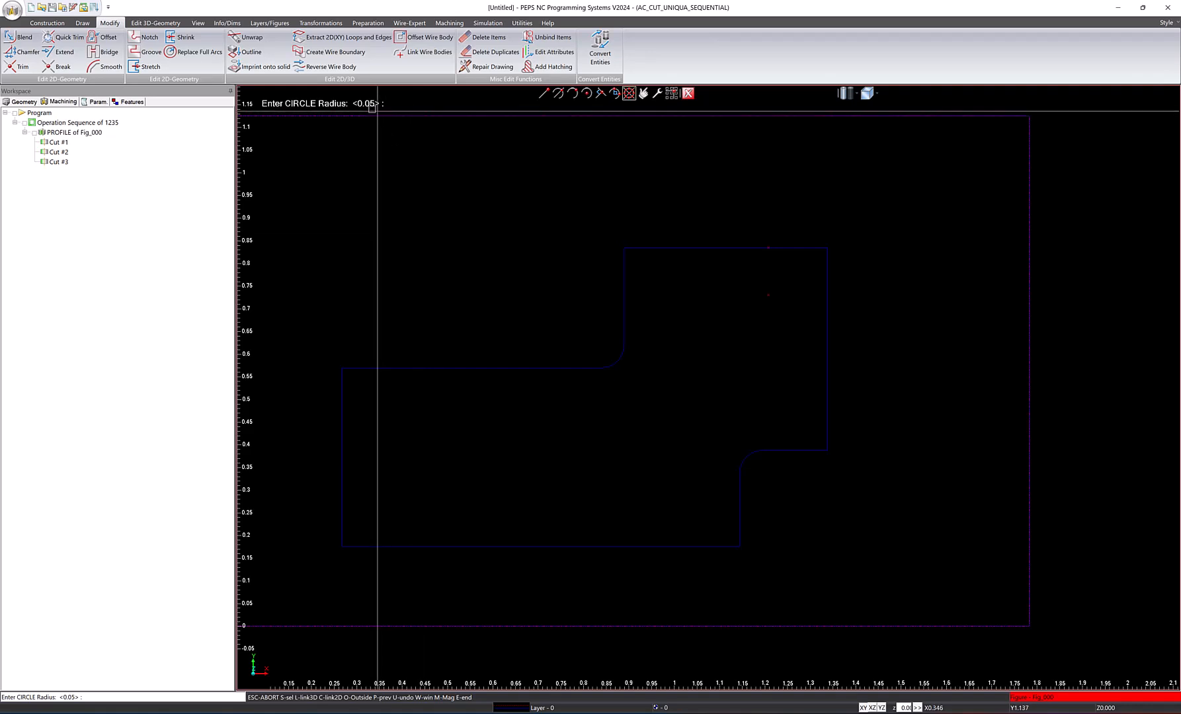
text(.025)
key(Return)
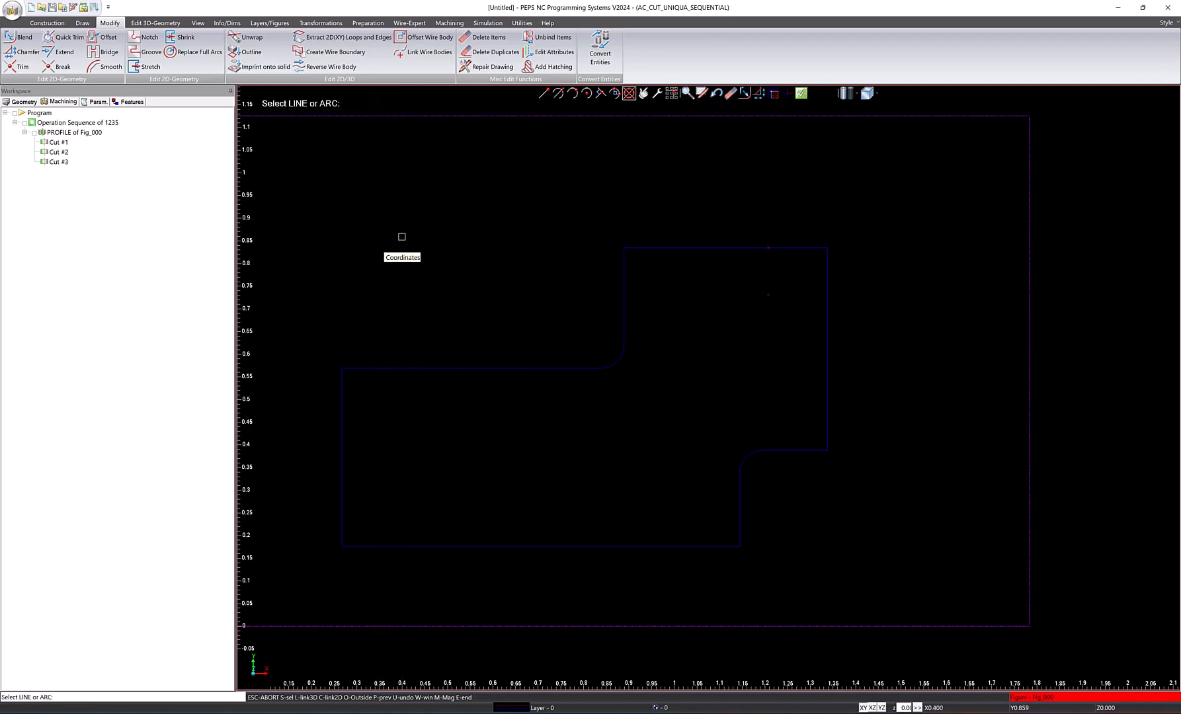
click(623, 265)
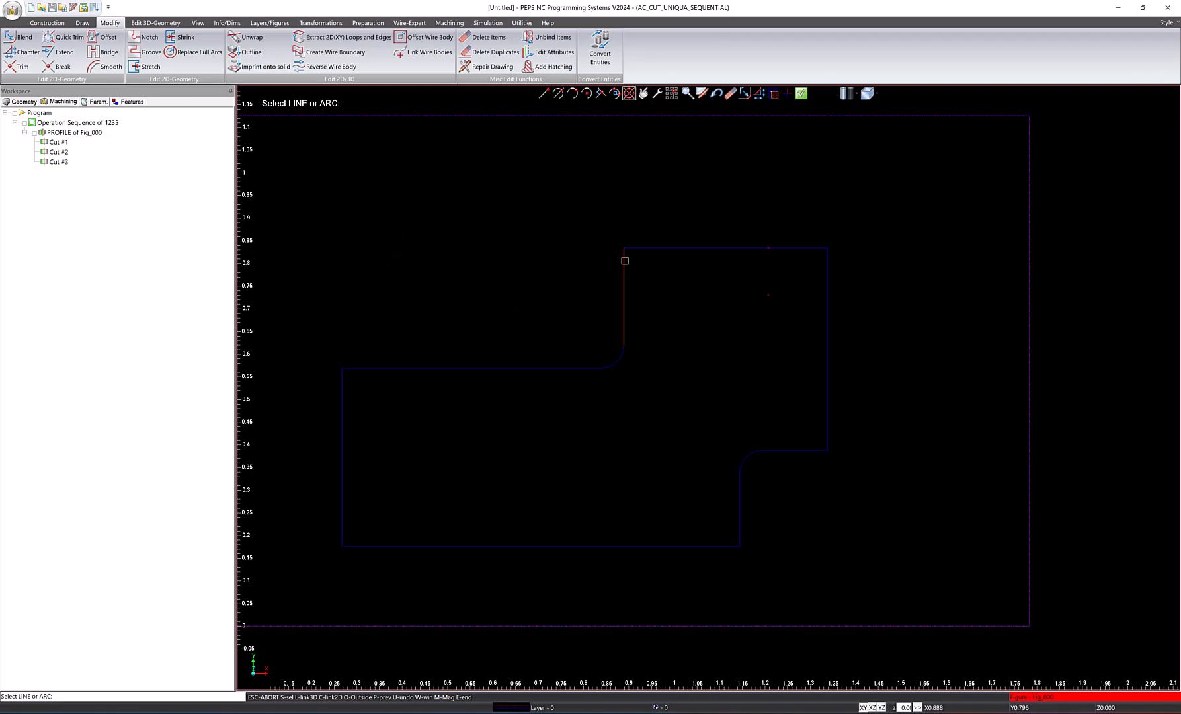
click(638, 248)
click(813, 248)
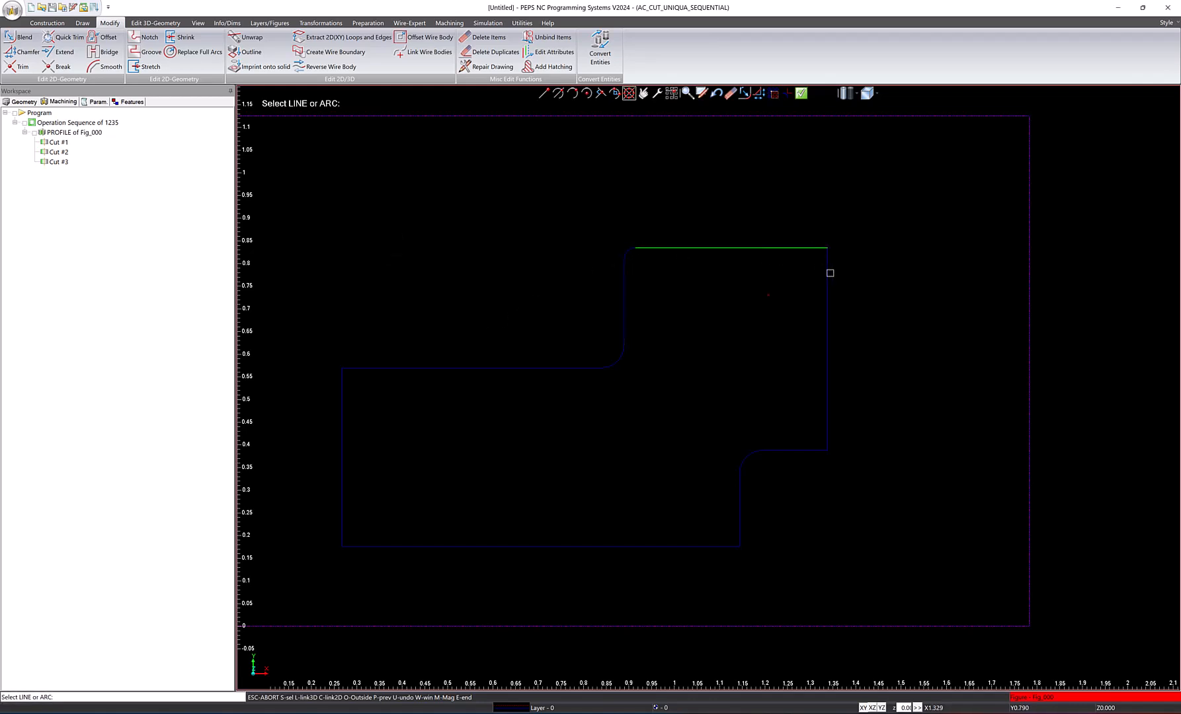
click(827, 277)
click(806, 451)
click(740, 523)
click(713, 548)
click(368, 546)
click(339, 426)
click(340, 400)
click(363, 368)
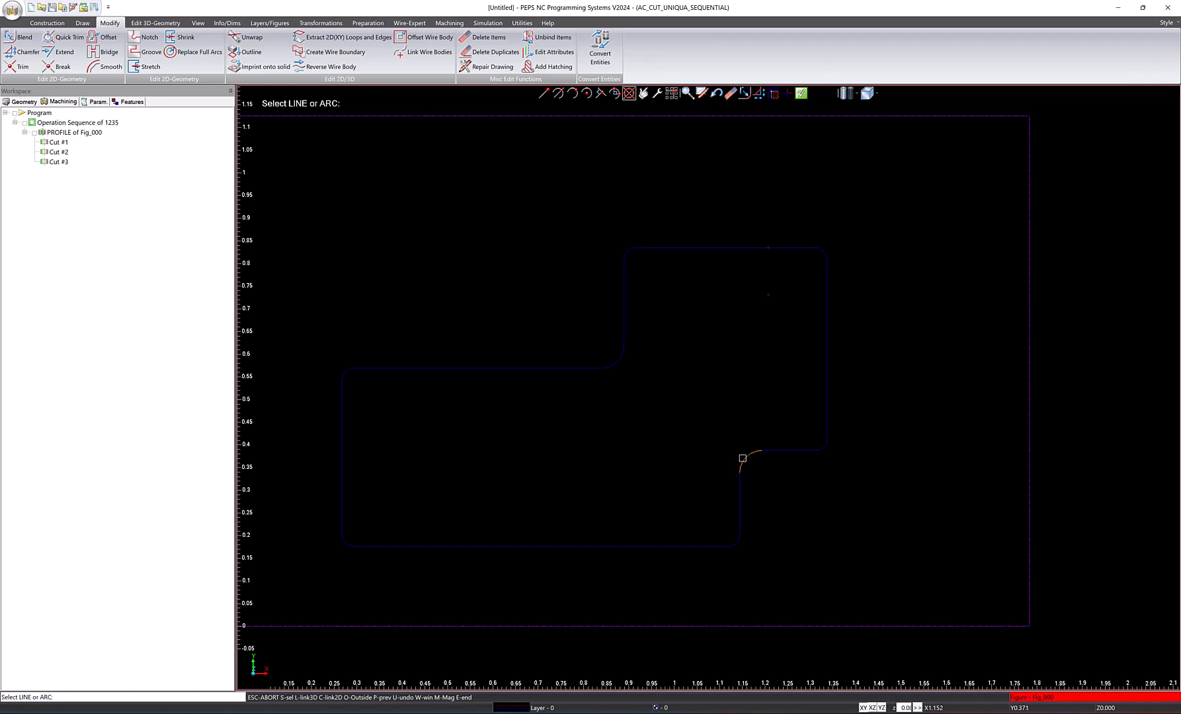
Use Blend to extend the edges at the profile's two inner corners into sharp intersections.
click(745, 93)
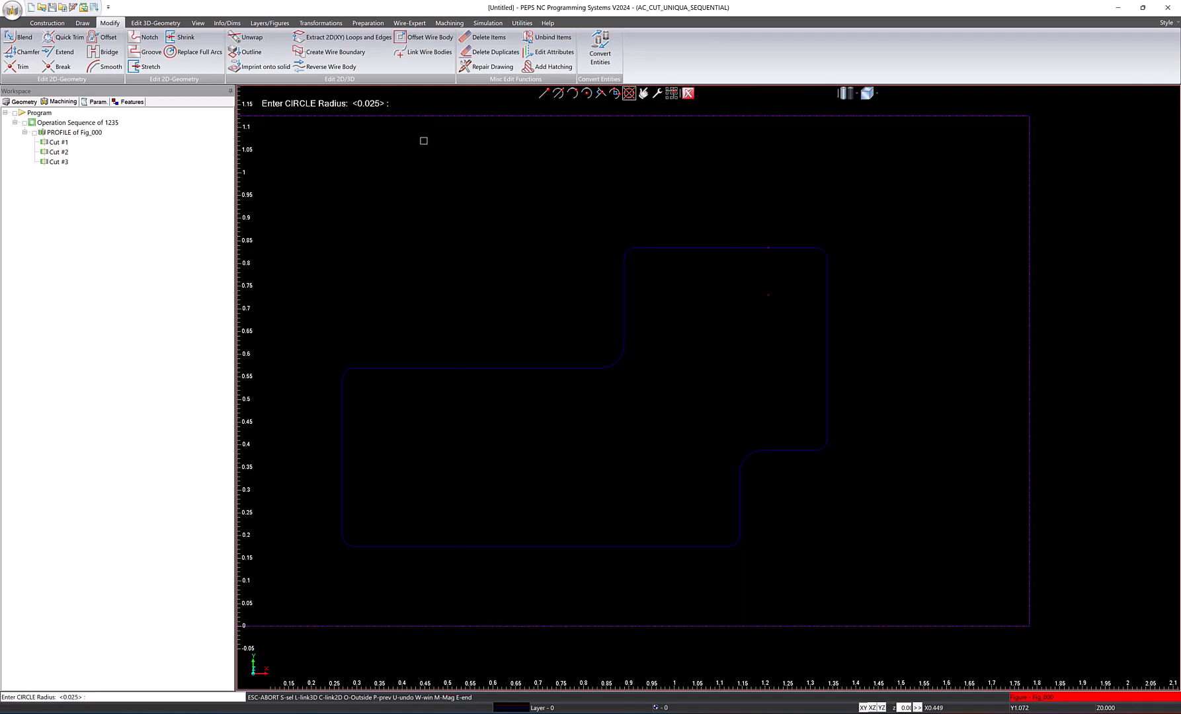
key(Return)
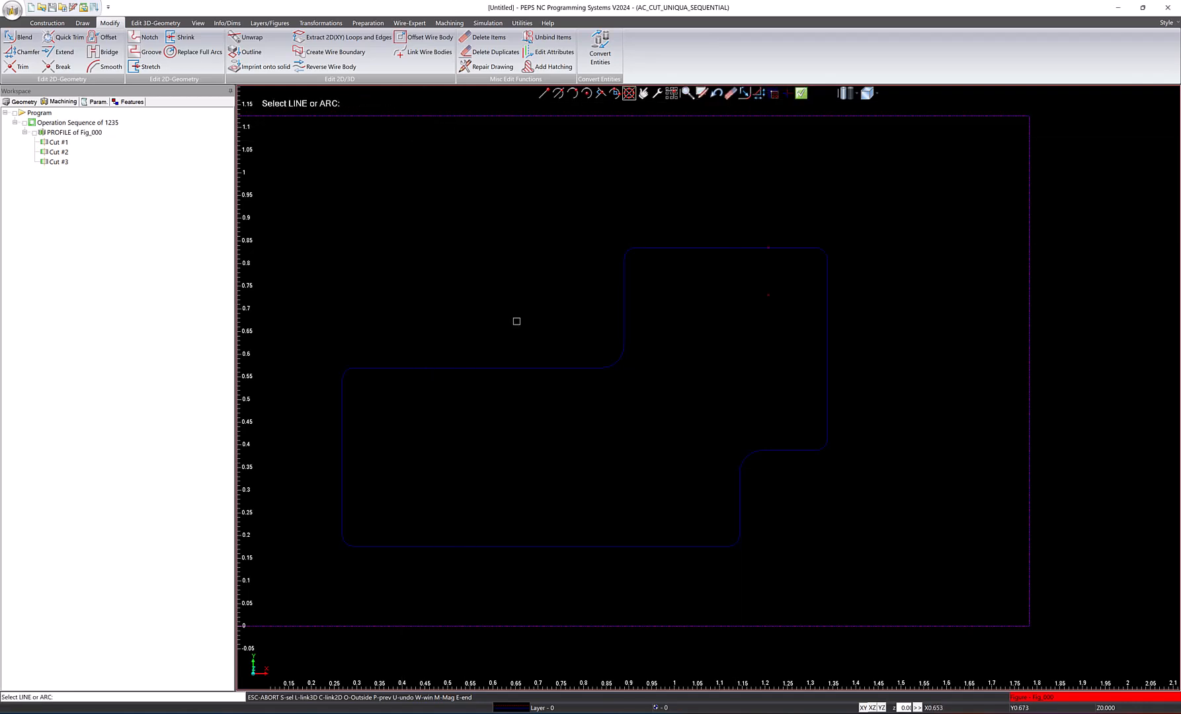
click(578, 369)
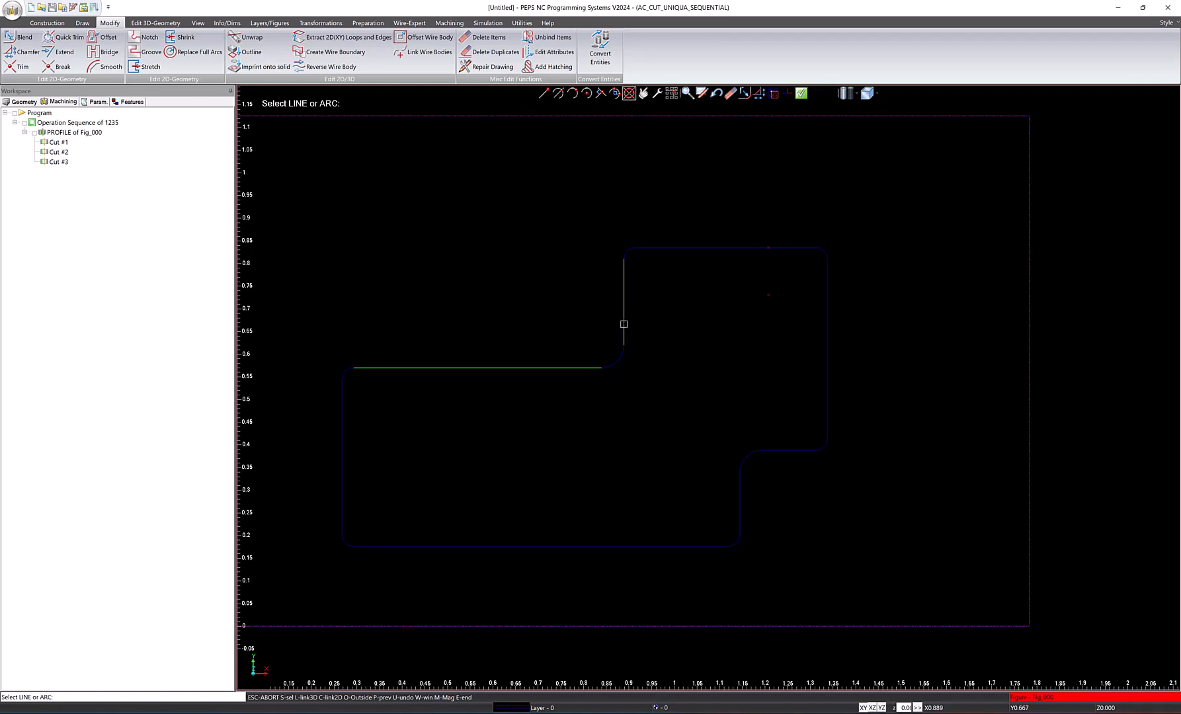
click(623, 326)
click(740, 491)
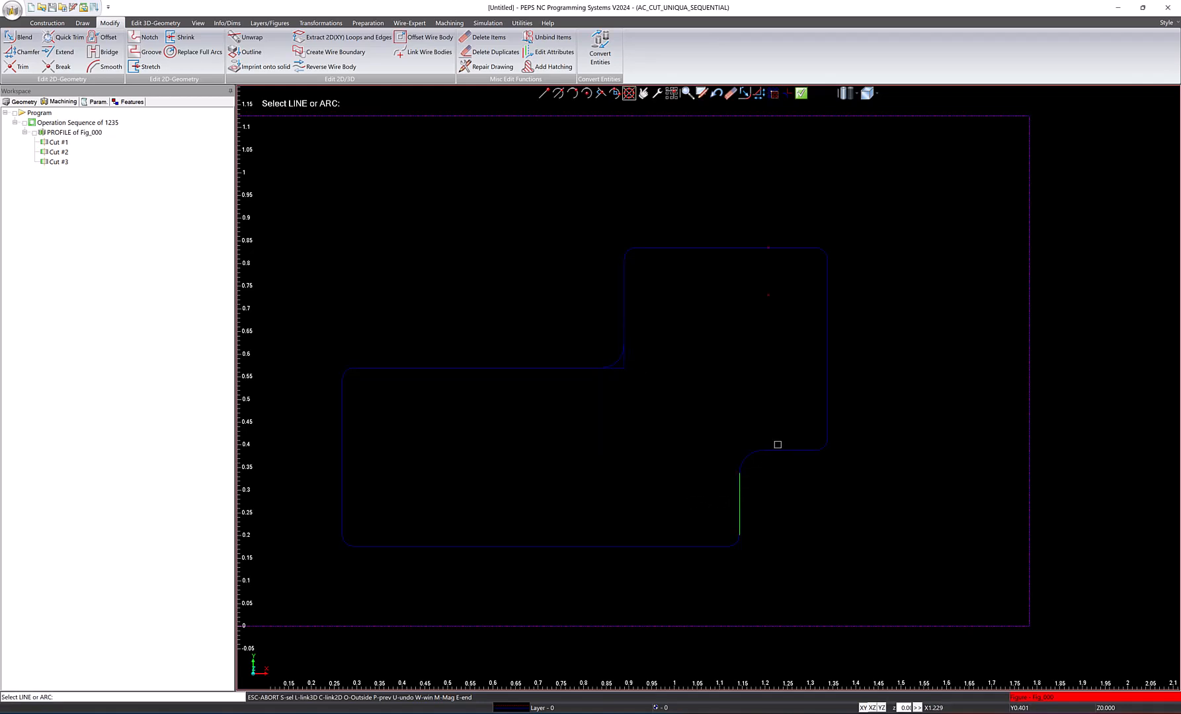
click(775, 452)
click(802, 93)
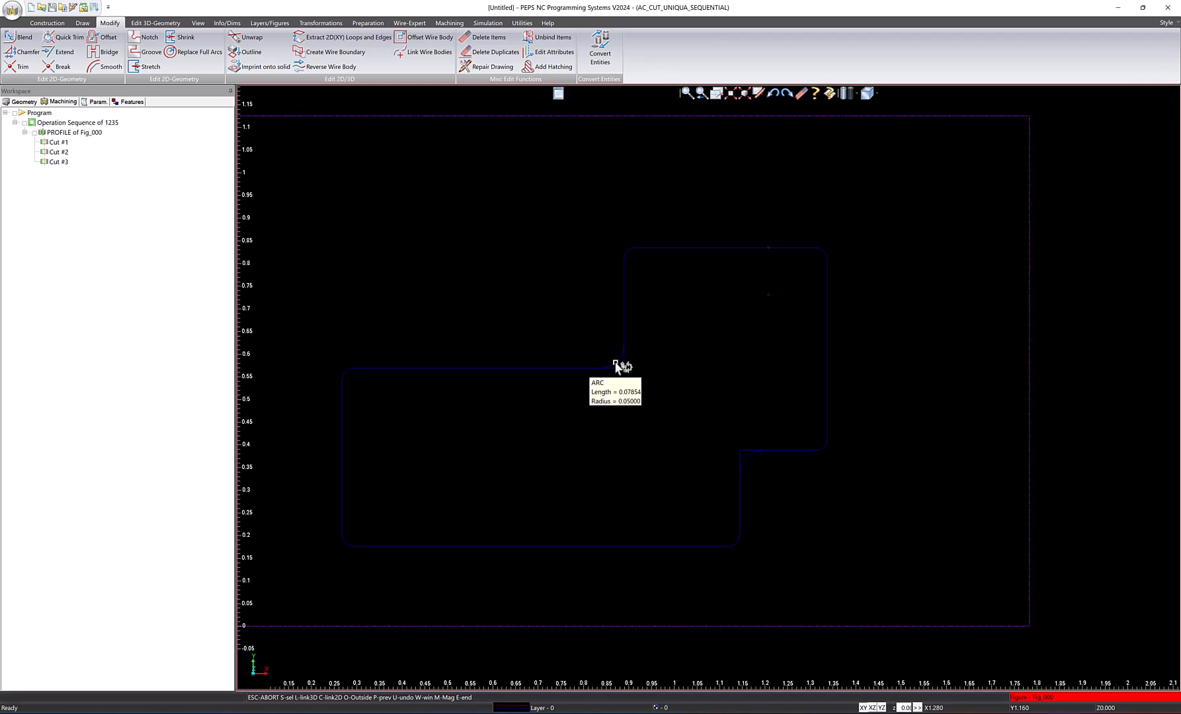
Delete the two leftover fillet arcs at the profile's inner corners.
click(801, 93)
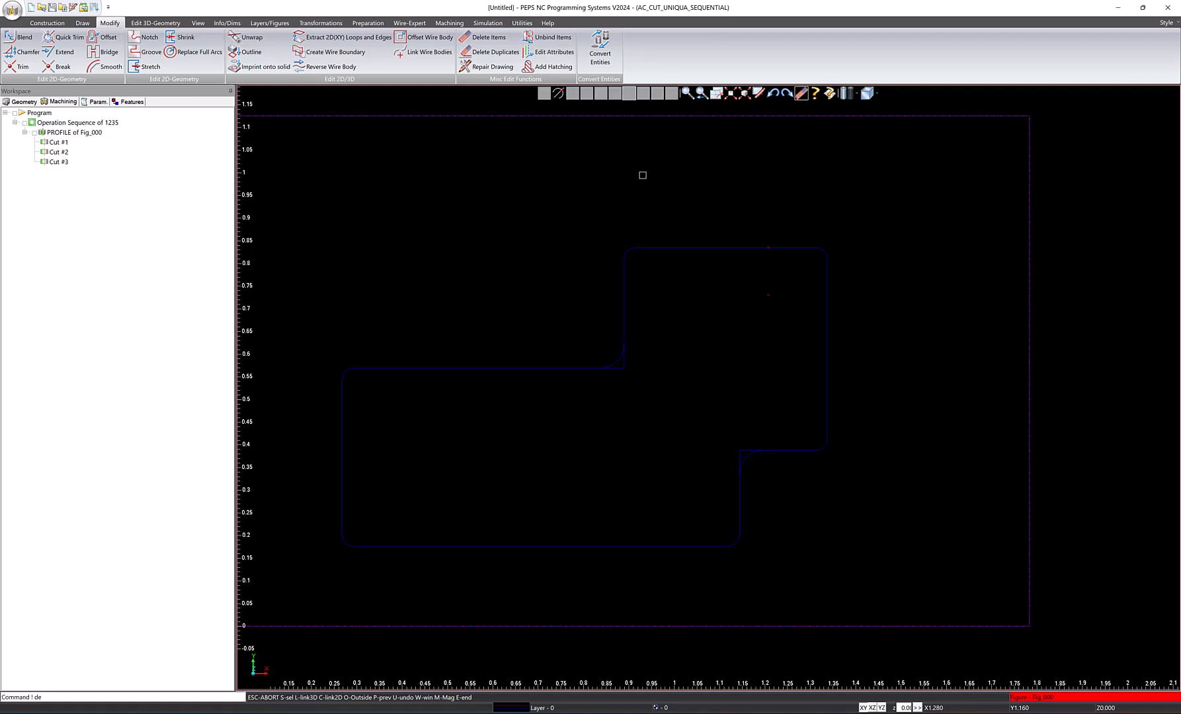
click(617, 359)
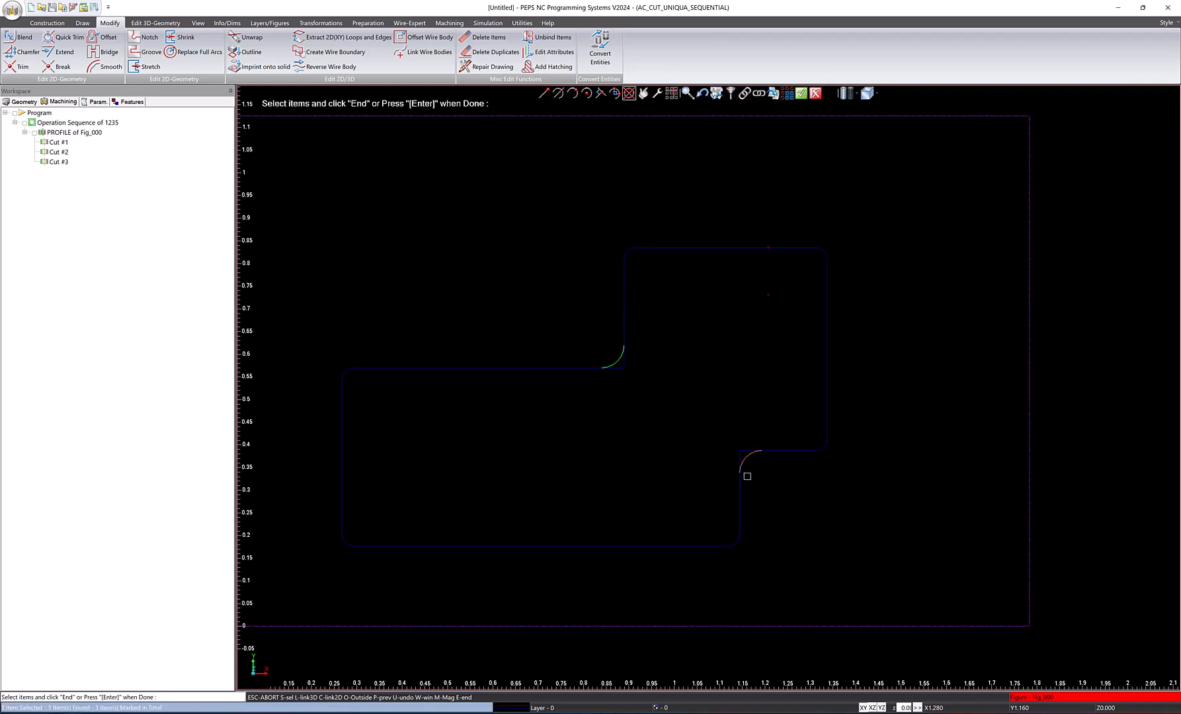
click(743, 461)
click(801, 93)
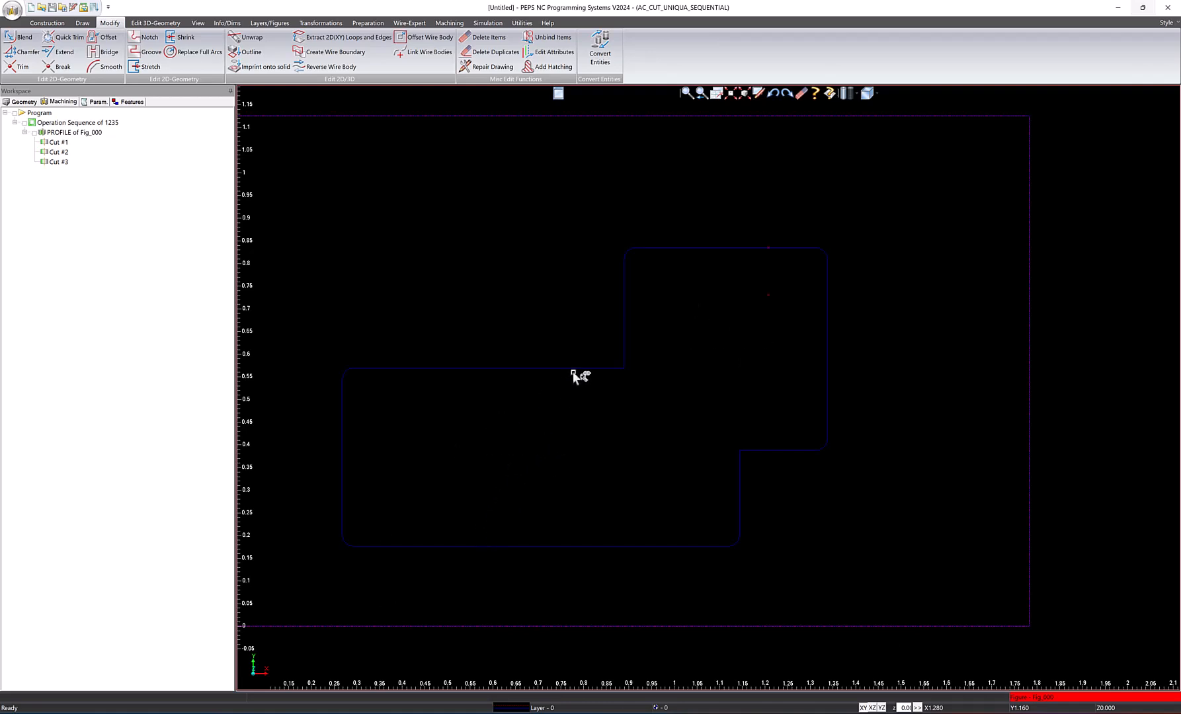
Finish the figure edit and re-create the wire-frame NC from the modified profile.
mouse_move(576, 371)
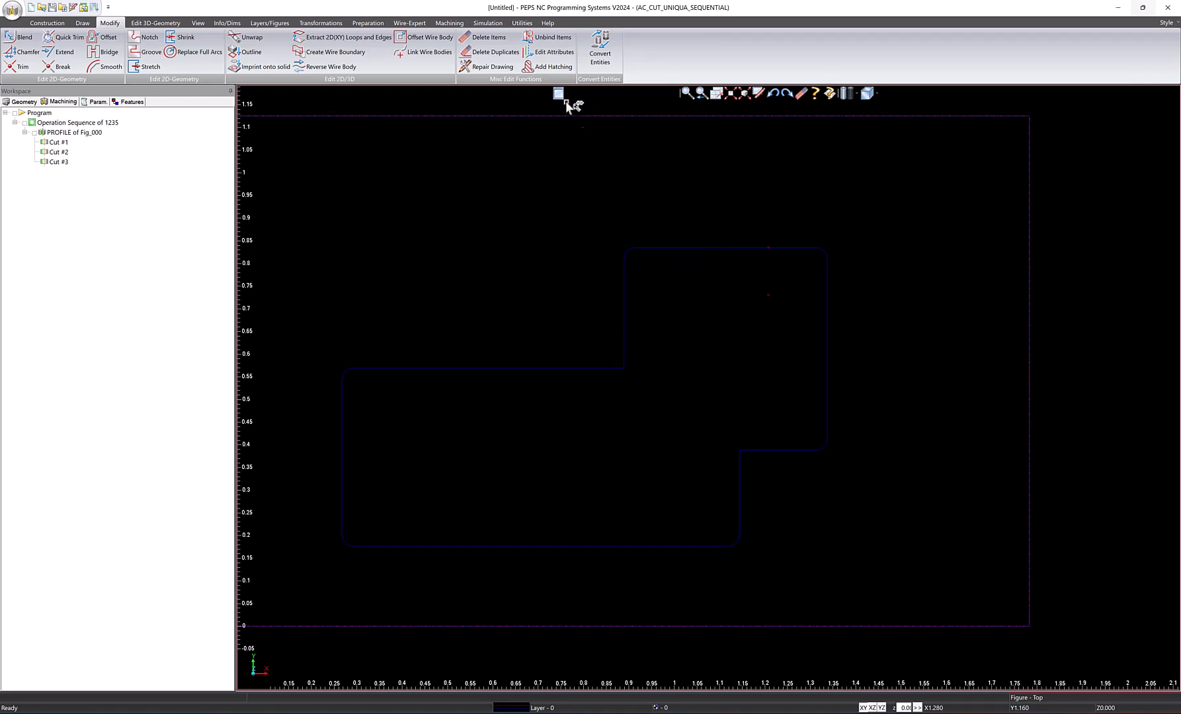
click(487, 23)
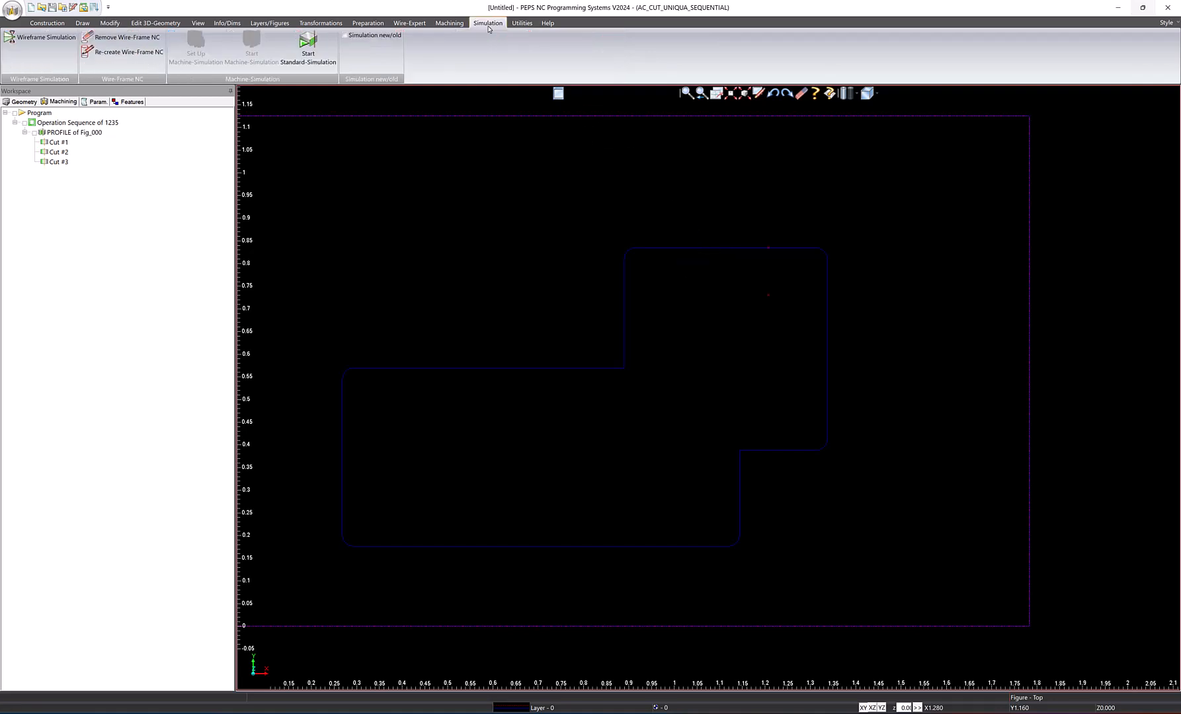
click(95, 55)
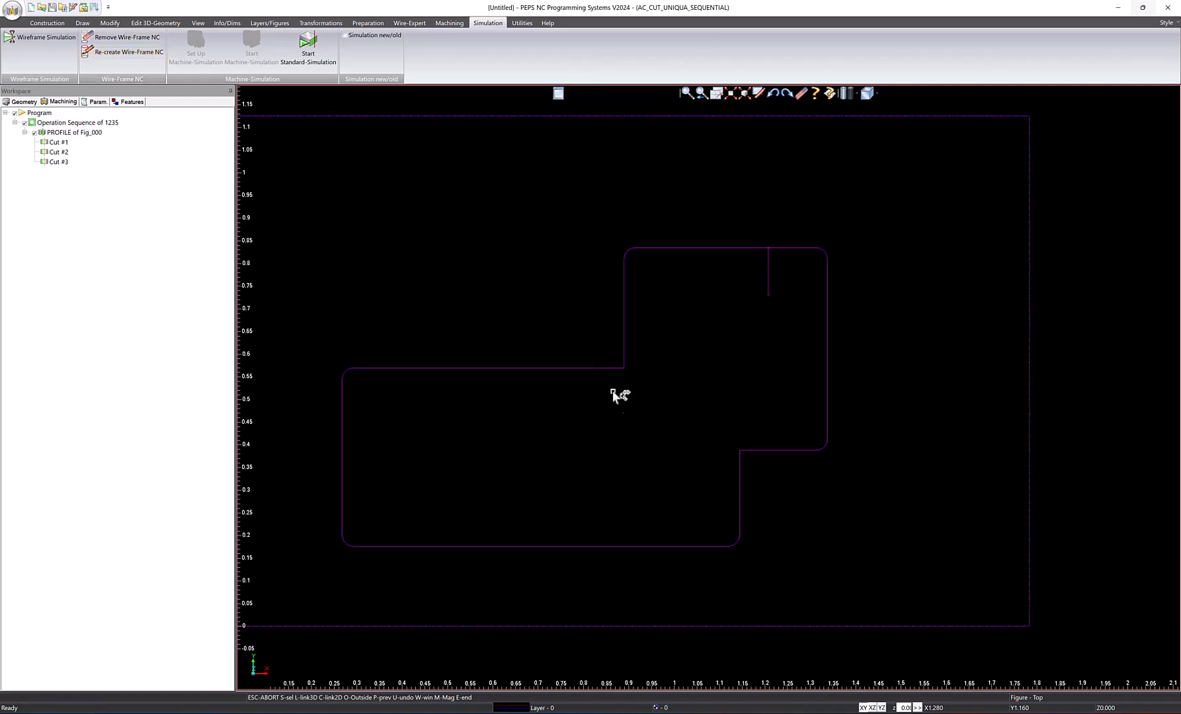
Set the view rotate point at the sharp inner corner and examine the regenerated wire-frame from several angles.
right_click(664, 479)
click(711, 514)
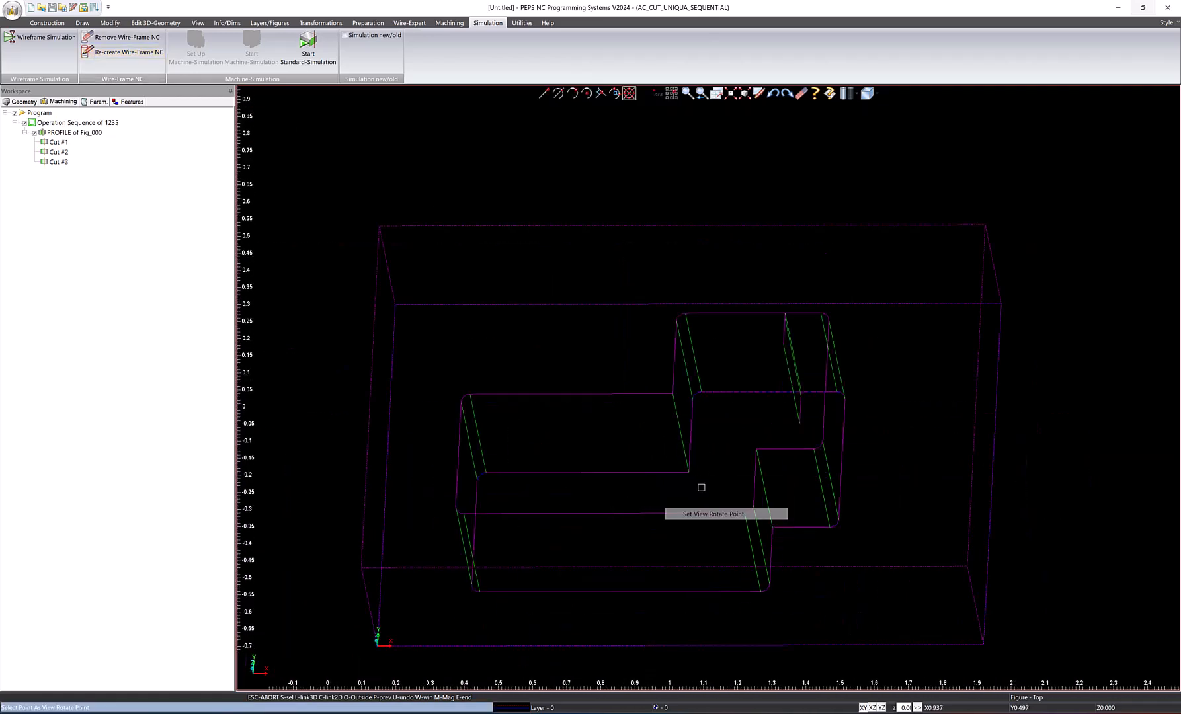
click(689, 470)
middle_drag(691, 471, 752, 451)
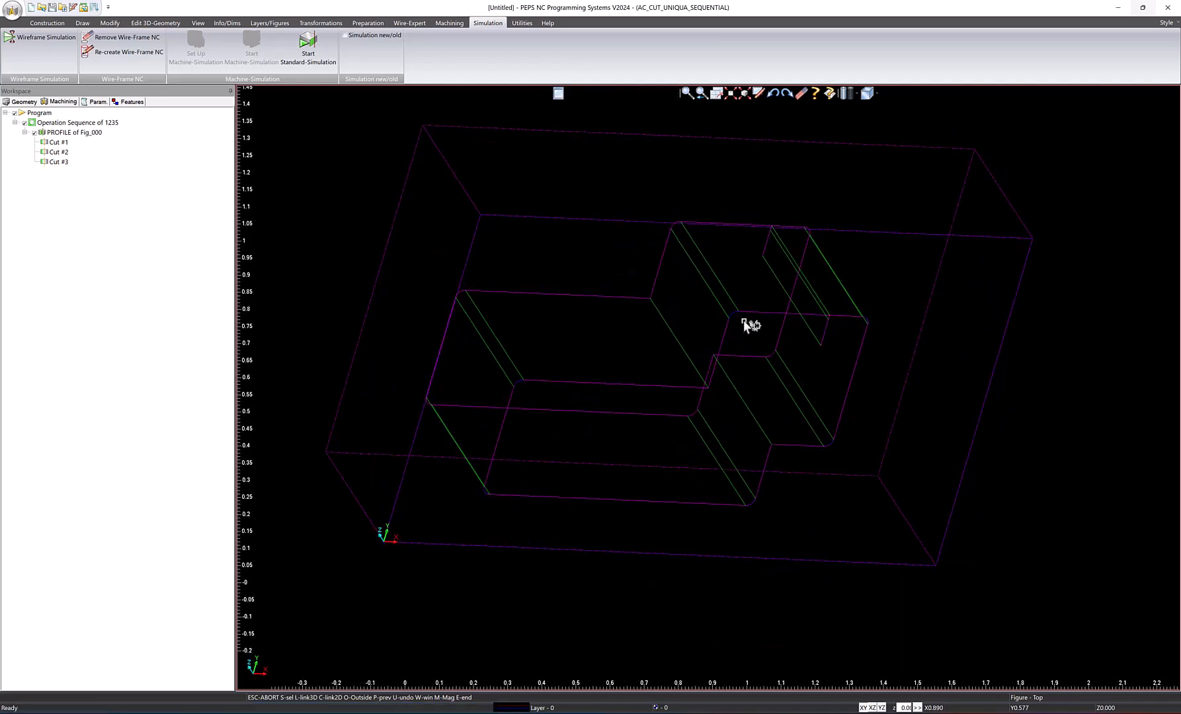
middle_drag(615, 398, 699, 356)
scroll(701, 321, up, 2)
middle_drag(730, 417, 574, 303)
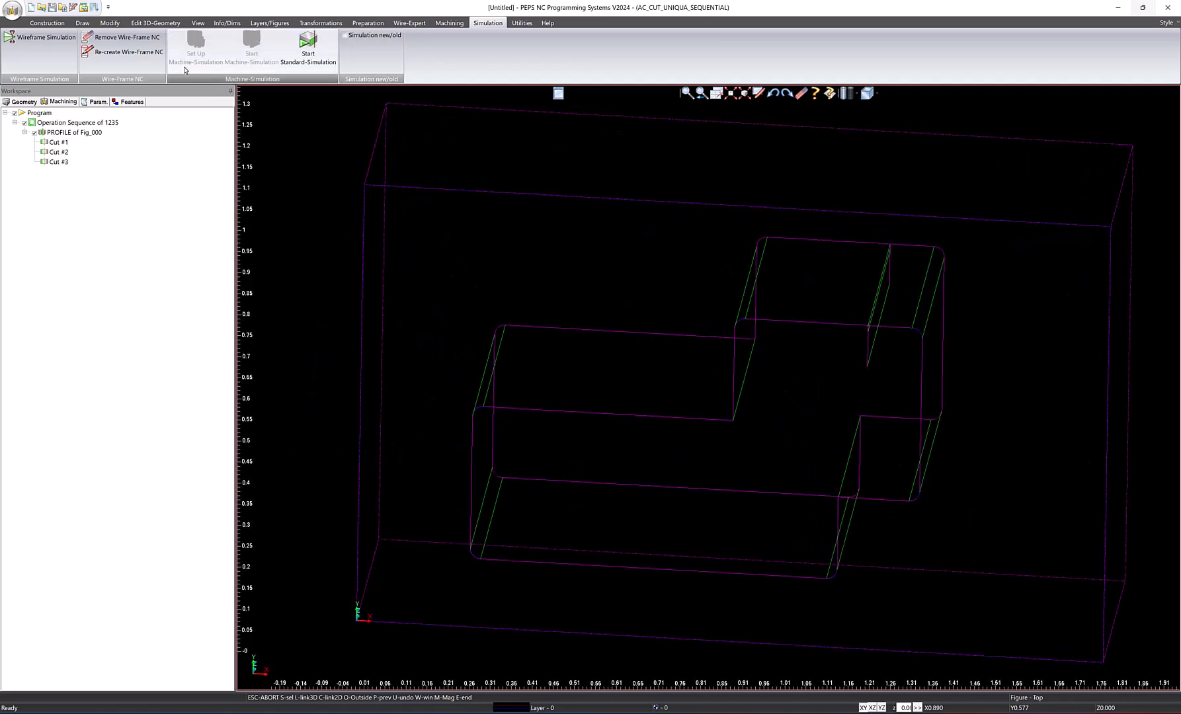
Remove the wire-frame NC display again and open the profile's start hole position for editing.
click(110, 42)
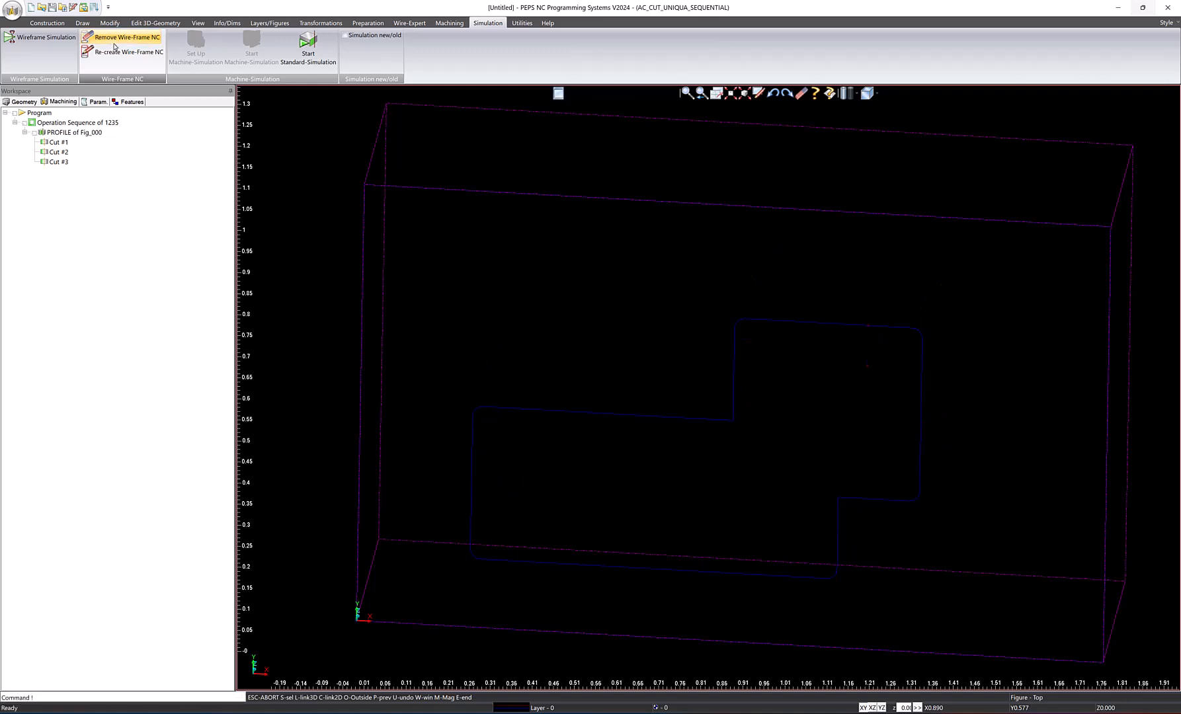
click(736, 376)
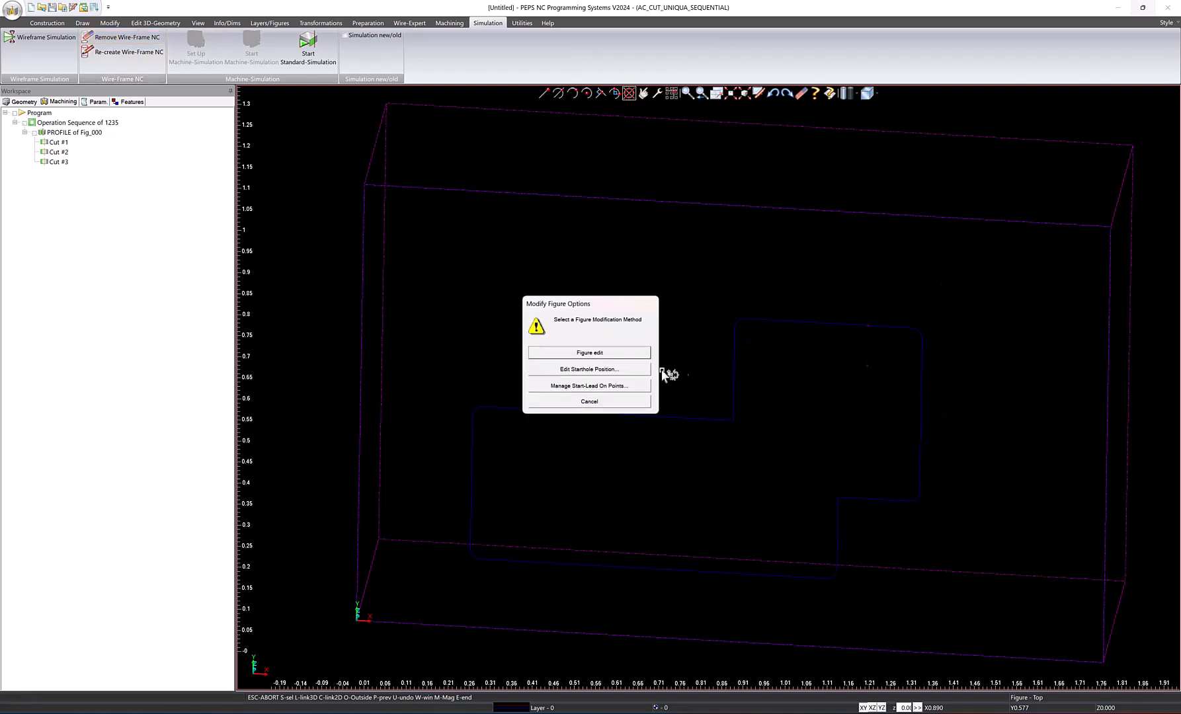
click(587, 369)
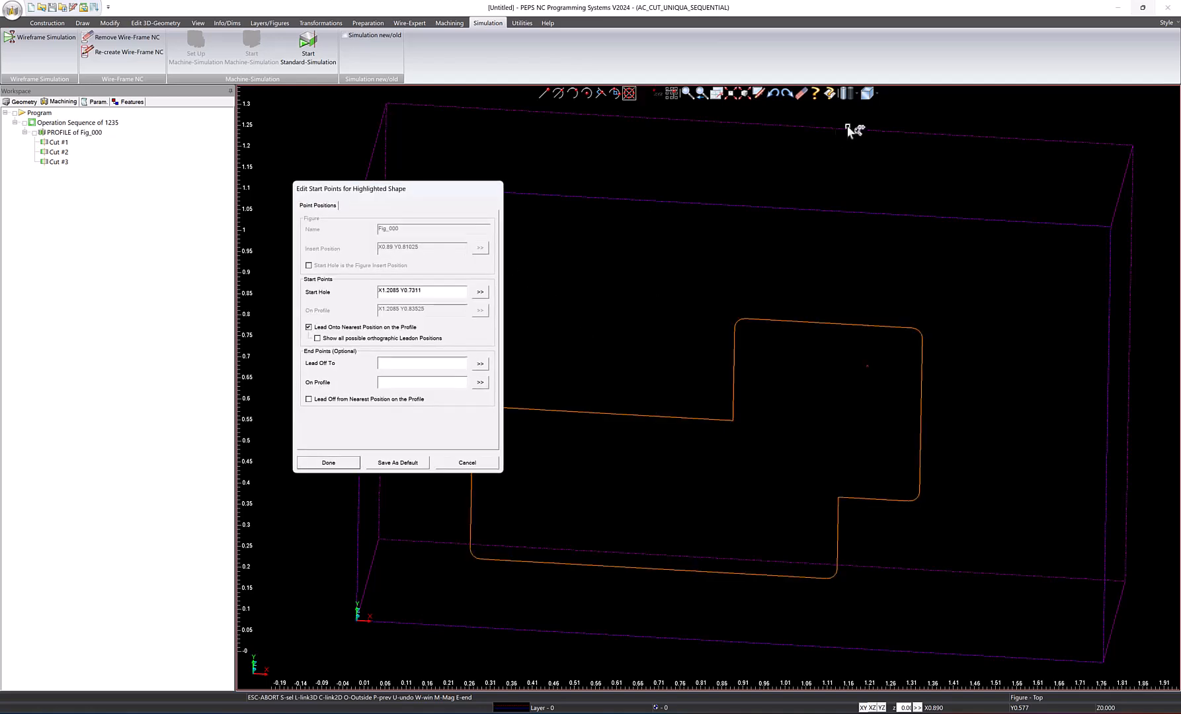
Place the start hole at the centre of the profile's lower-left corner fillet, at X0.2934 Y0.2017.
click(867, 93)
click(890, 109)
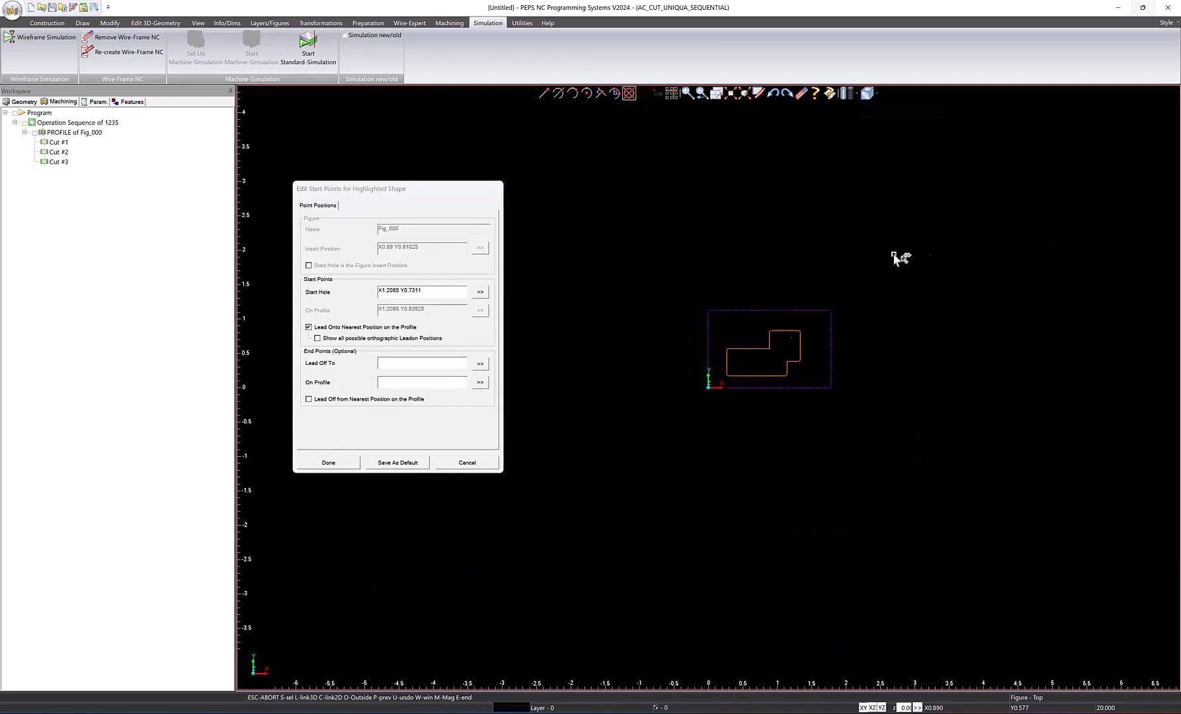
scroll(791, 361, up, 5)
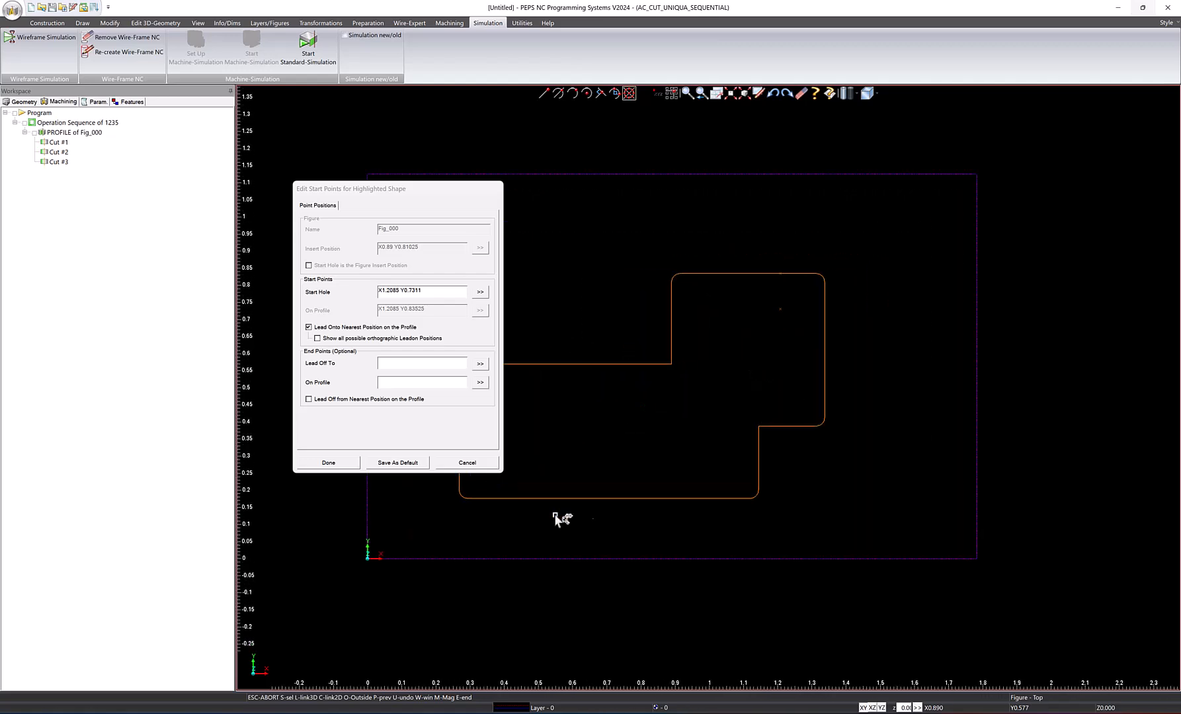
drag(397, 186, 202, 311)
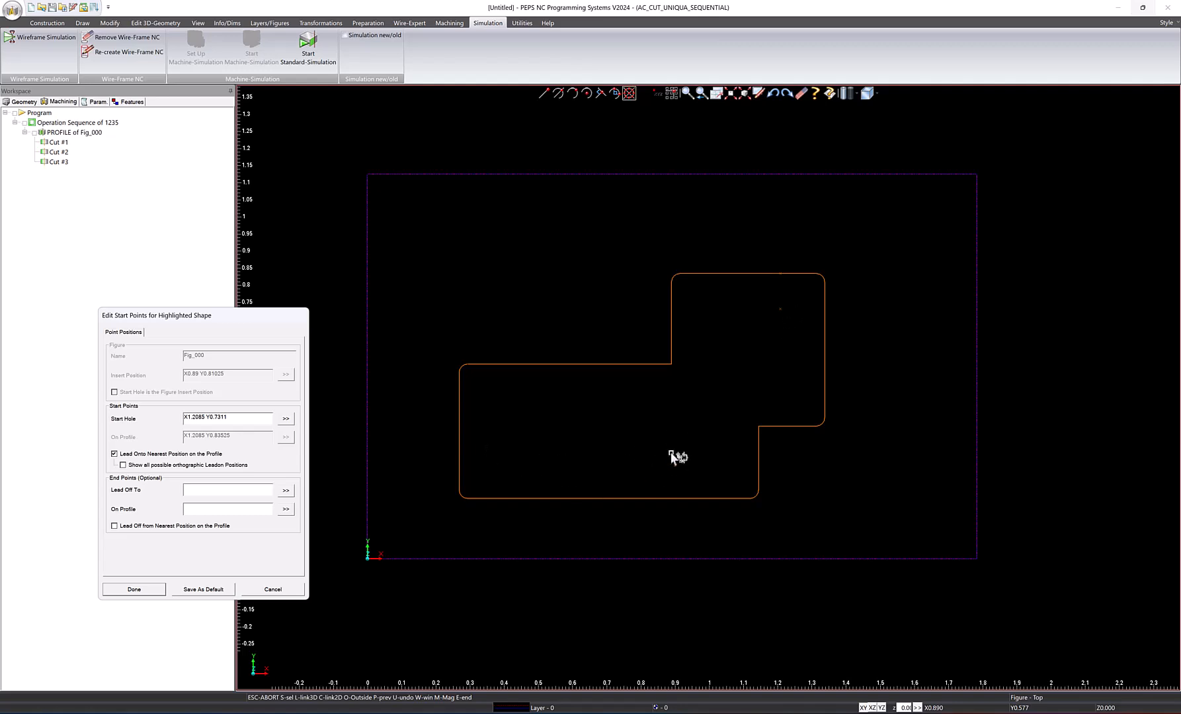
click(285, 419)
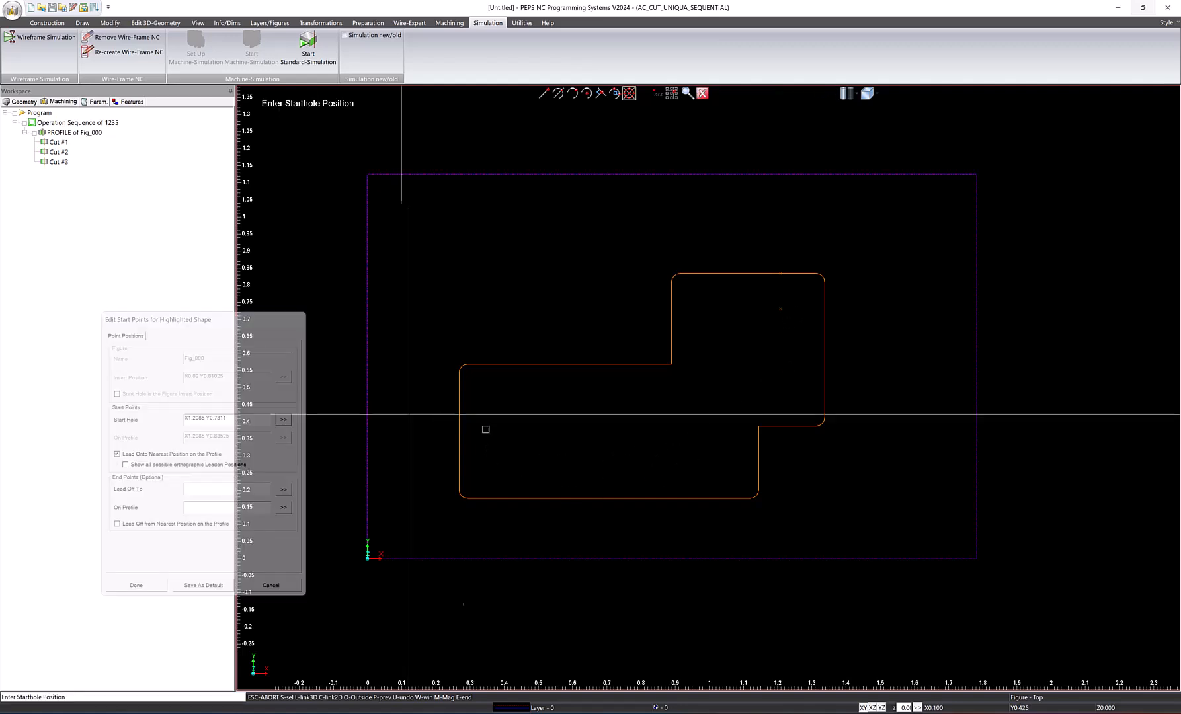
click(468, 490)
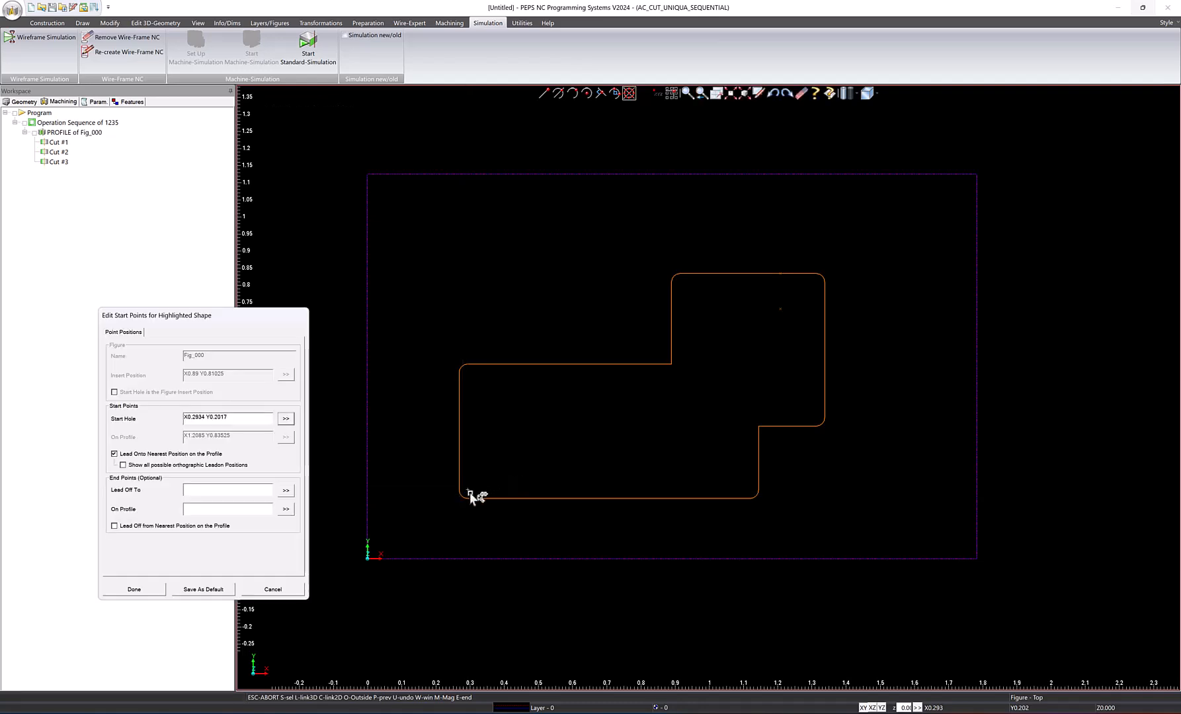
Turn off leading onto the nearest position, set the on-profile start to the fillet's lower end at X0.29335 Y0.17665, and accept the start points.
scroll(470, 497, up, 5)
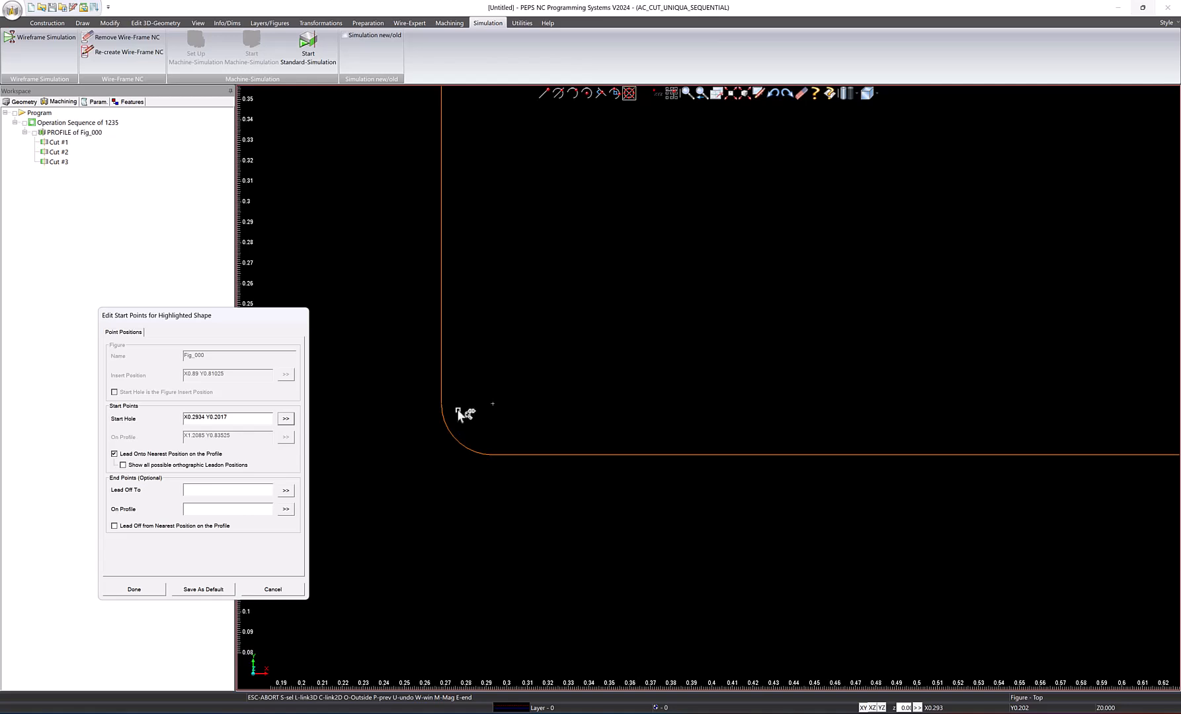
click(128, 455)
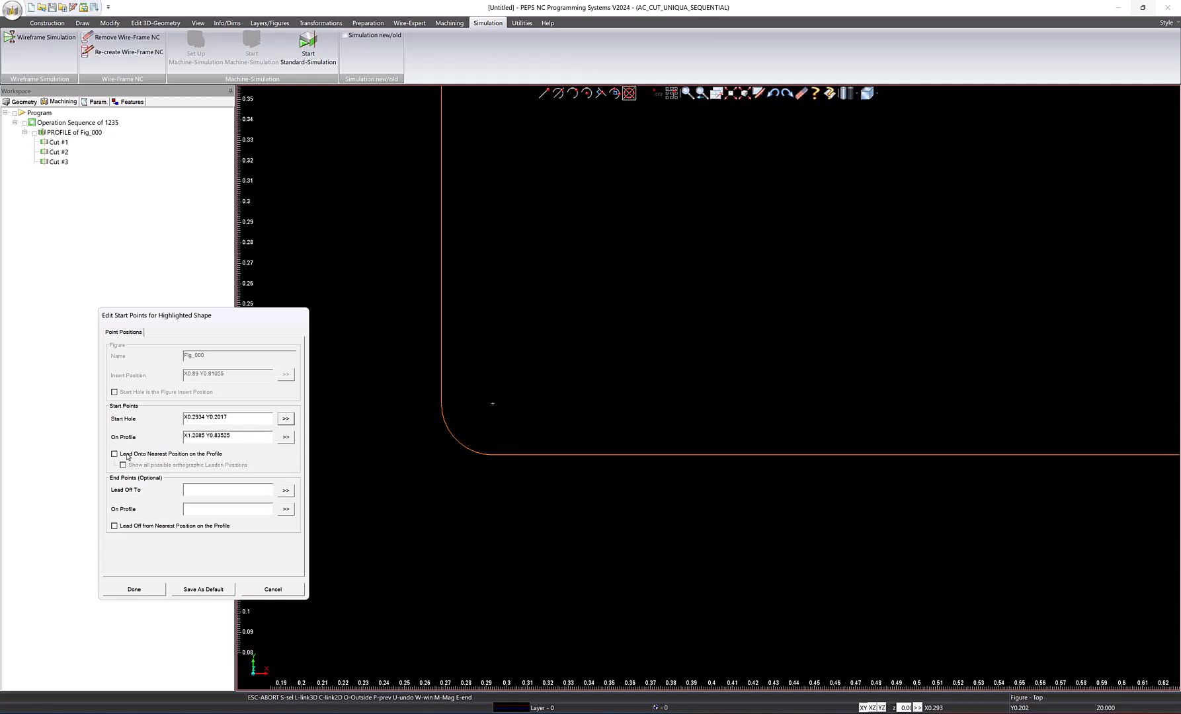
click(286, 437)
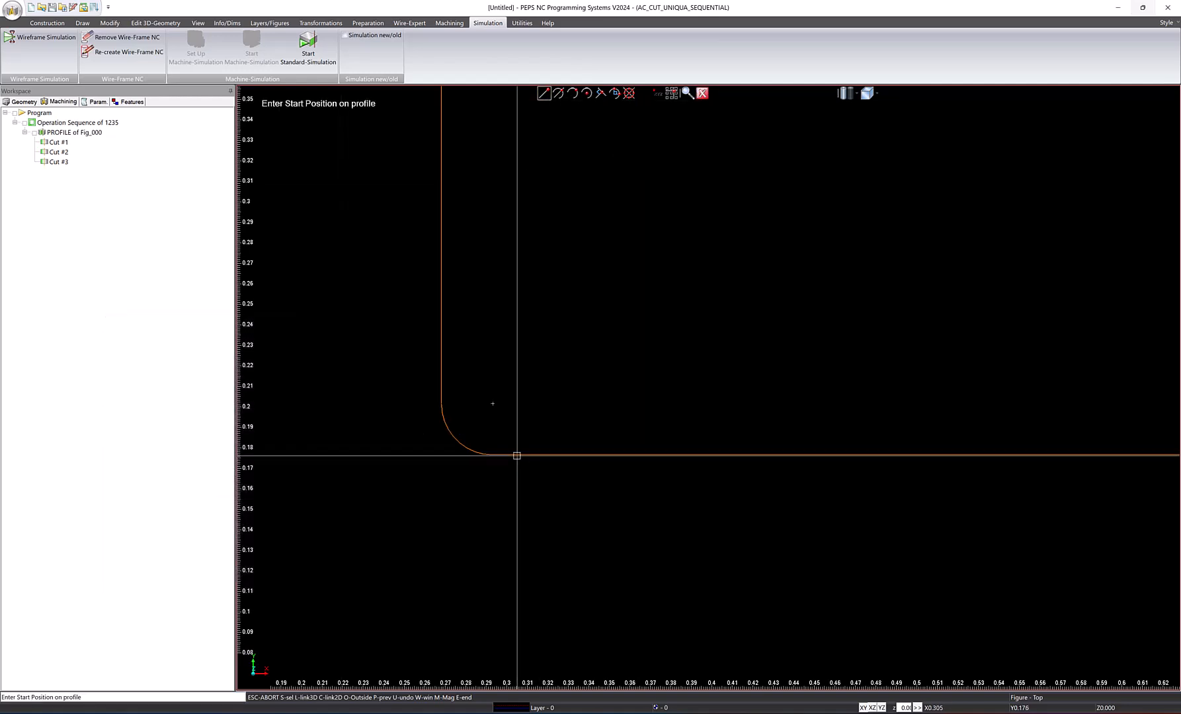
click(493, 454)
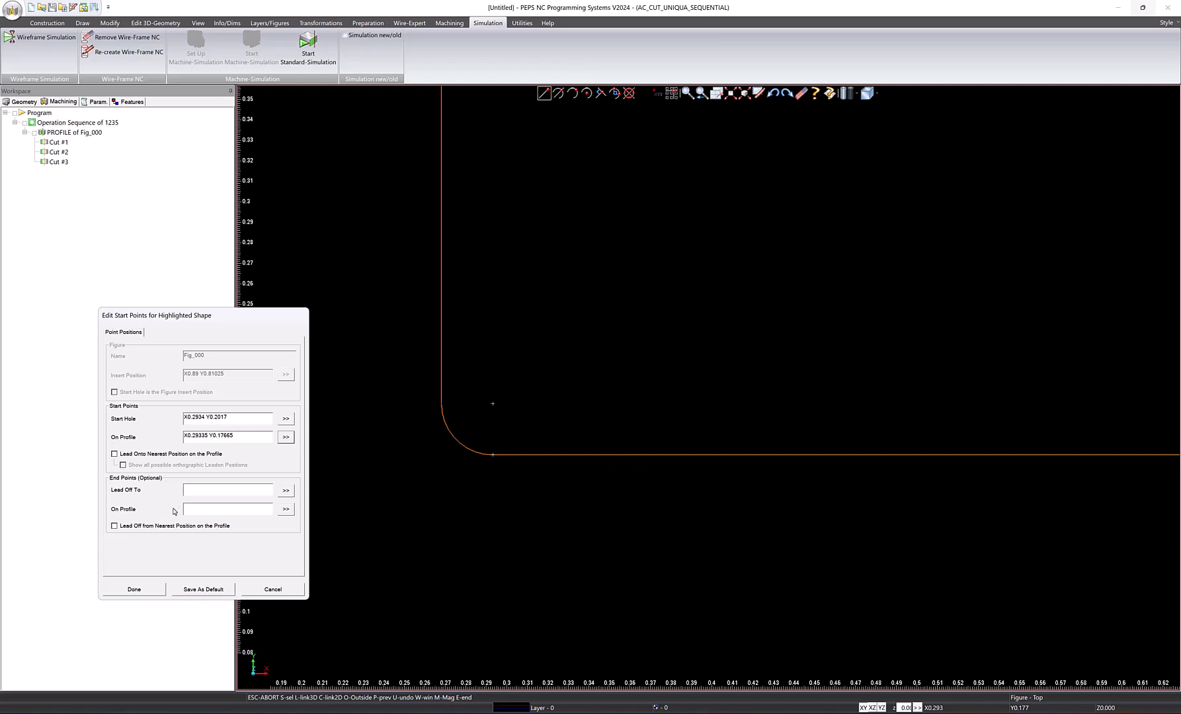
click(132, 590)
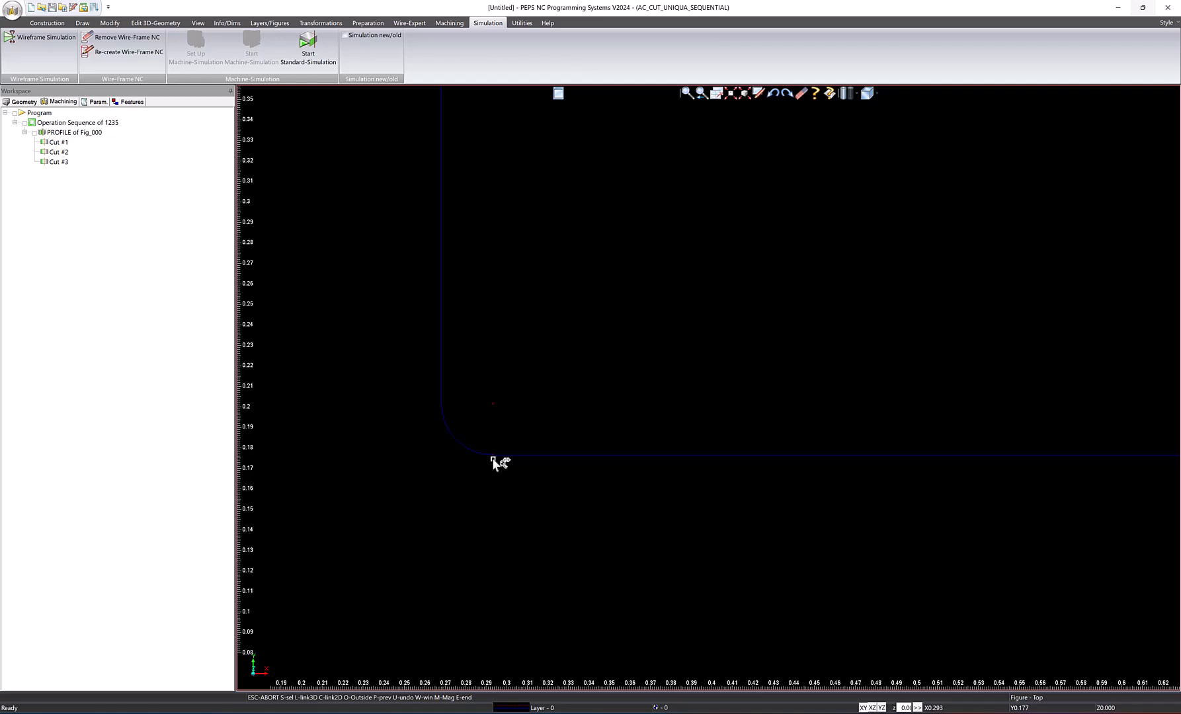
Re-create the wire-frame NC from the new start points and examine the lead-in and whole profile in 3D.
click(127, 52)
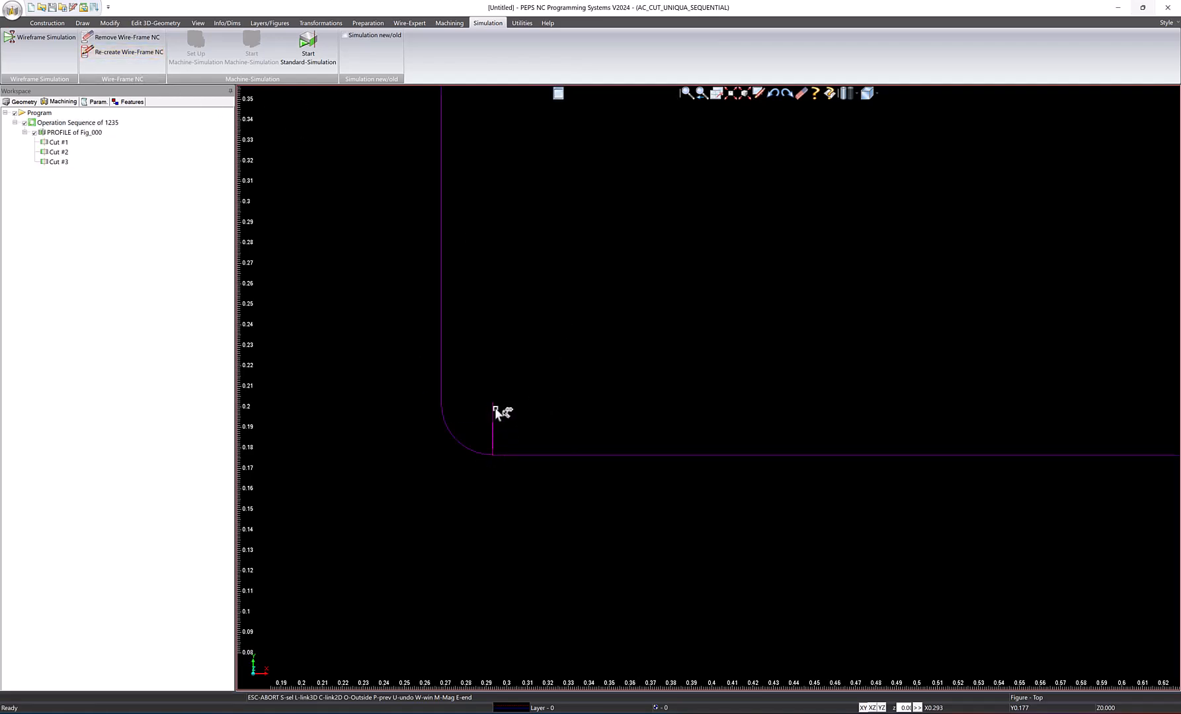
scroll(721, 373, down, 3)
scroll(716, 358, down, 4)
scroll(868, 336, up, 2)
middle_drag(719, 366, 719, 338)
scroll(725, 490, down, 4)
middle_drag(712, 508, 729, 579)
scroll(729, 579, down, 1)
scroll(729, 579, up, 4)
mouse_move(702, 434)
middle_down()
mouse_move(754, 415)
mouse_move(711, 429)
middle_up()
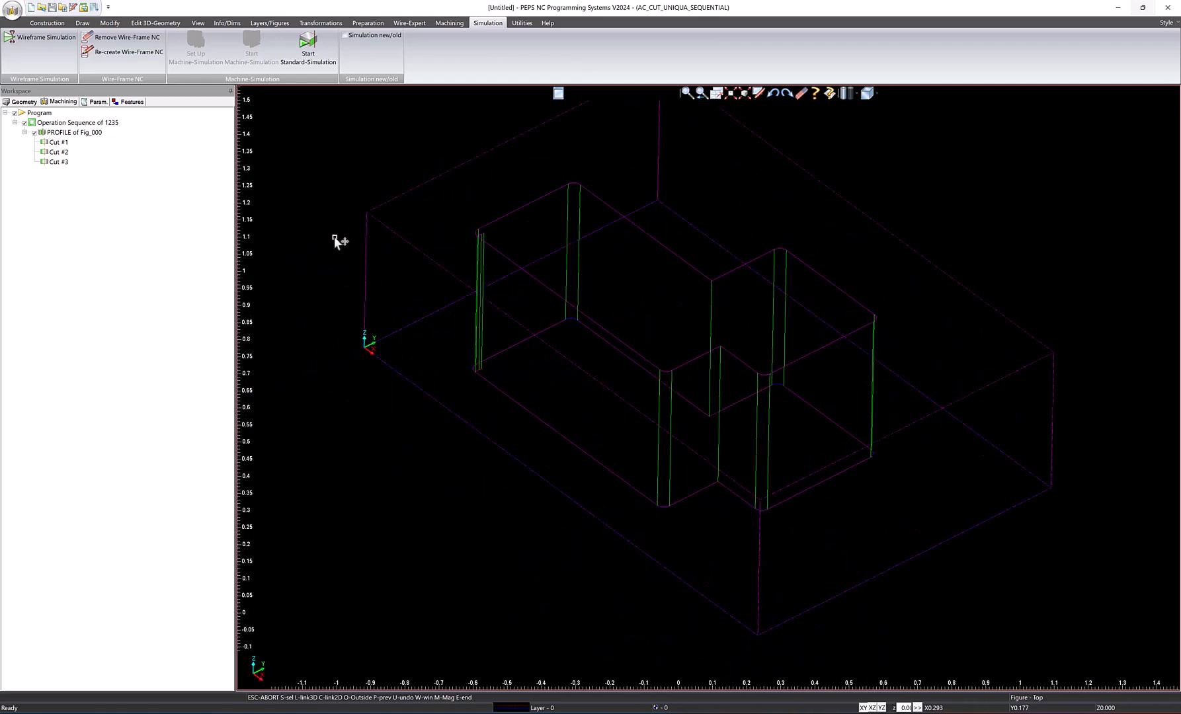